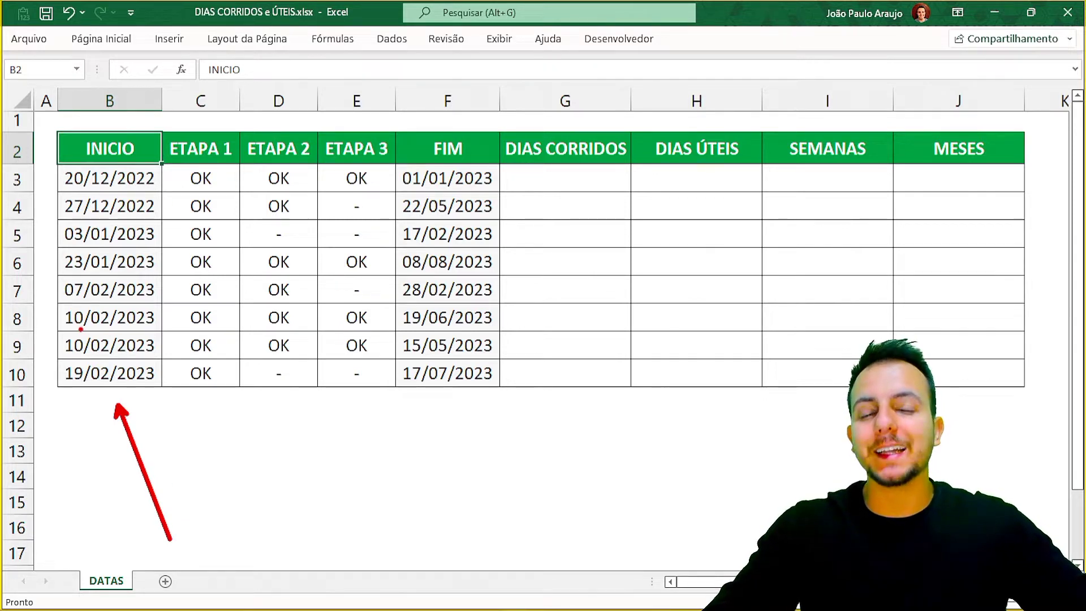
drag(442, 401, 536, 545)
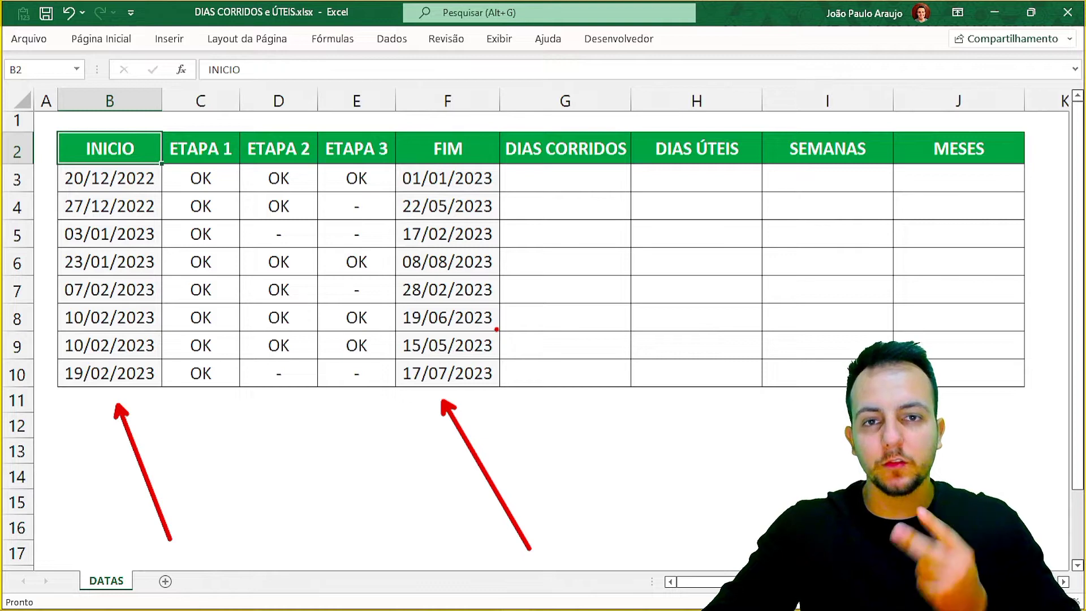
key(Escape)
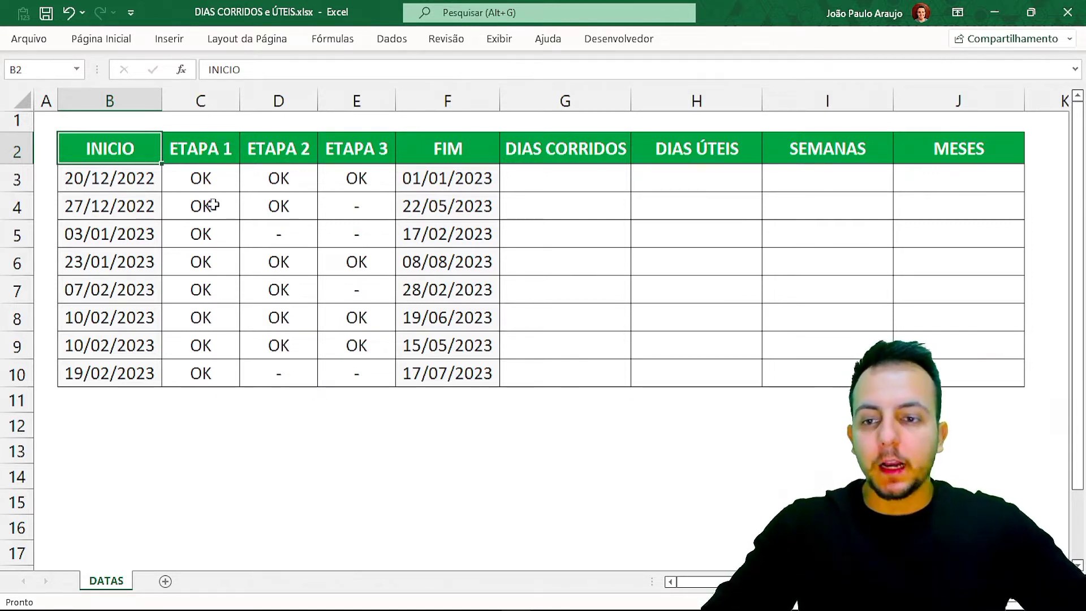
key(ctrl+4)
key(ctrl+2)
drag(113, 131, 325, 190)
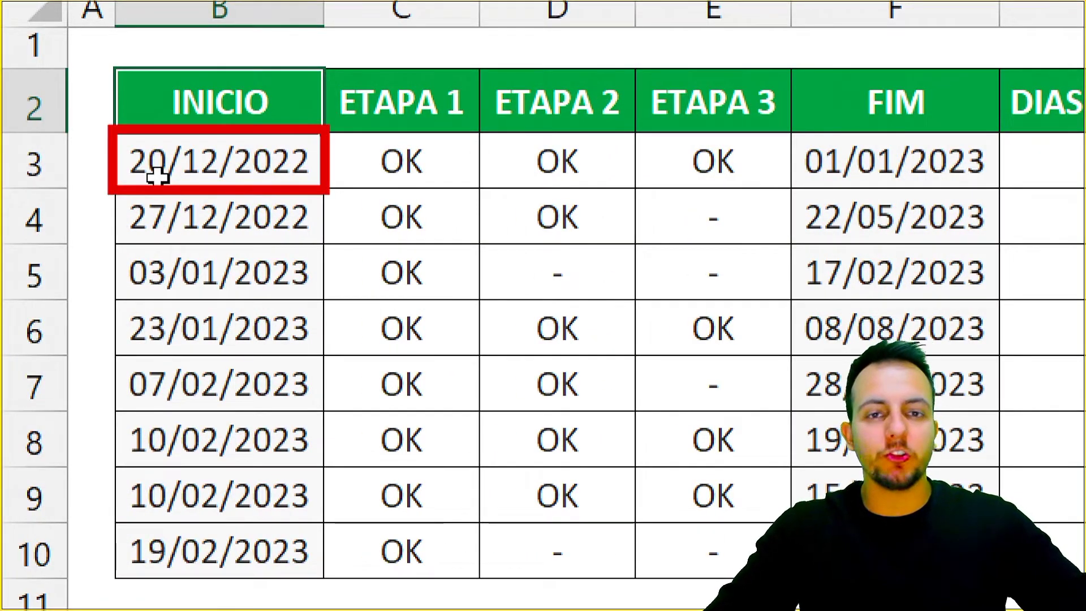
drag(435, 165, 483, 139)
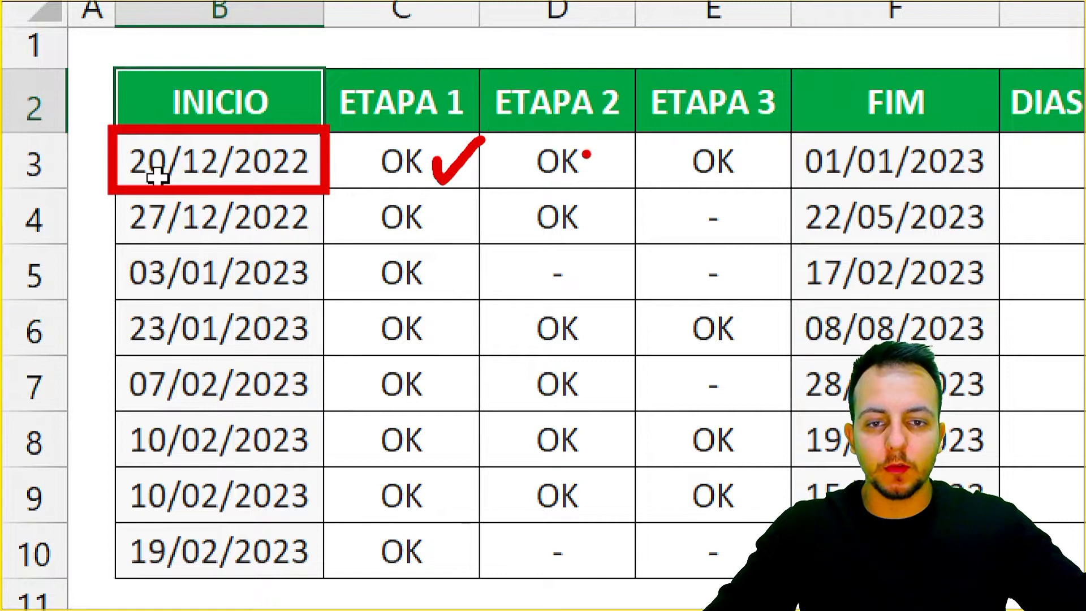
drag(589, 156, 645, 117)
mouse_move(742, 150)
mouse_down()
mouse_move(786, 107)
mouse_move(914, 184)
mouse_move(1008, 192)
mouse_up()
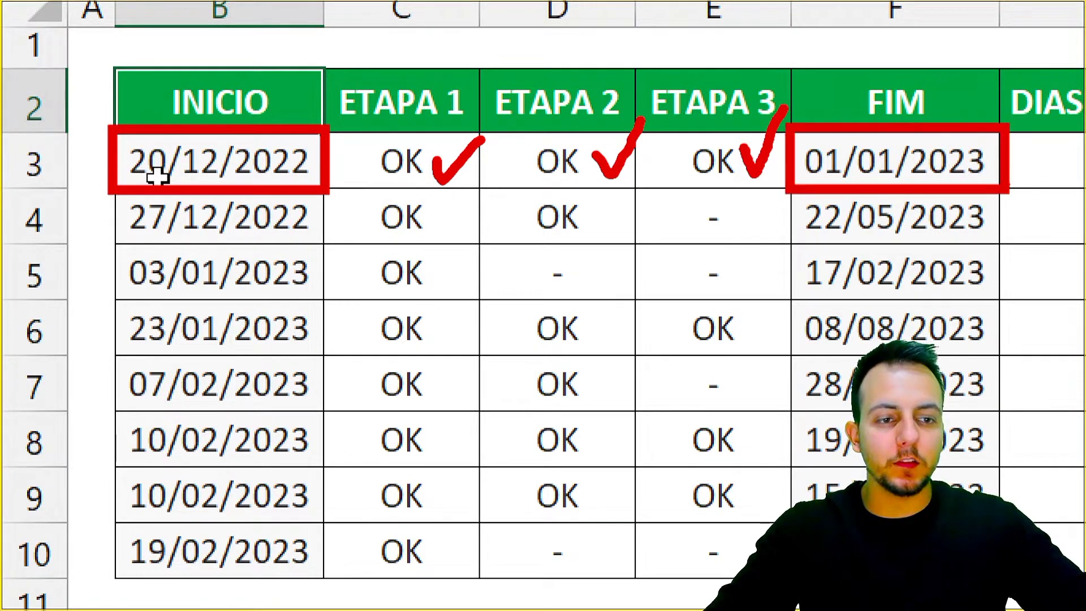
drag(972, 100, 905, 37)
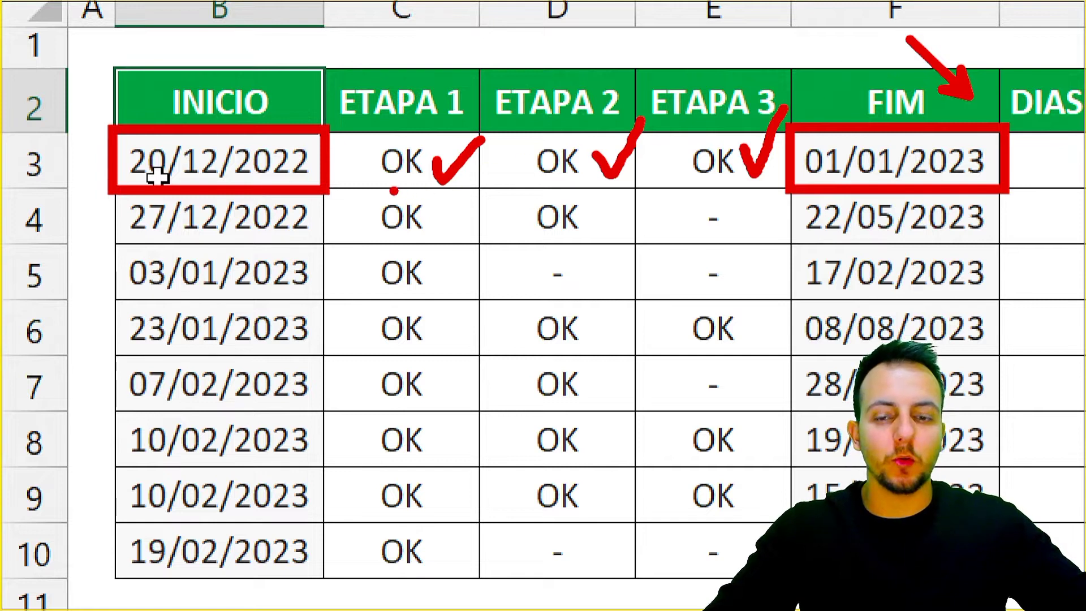
drag(368, 191, 761, 190)
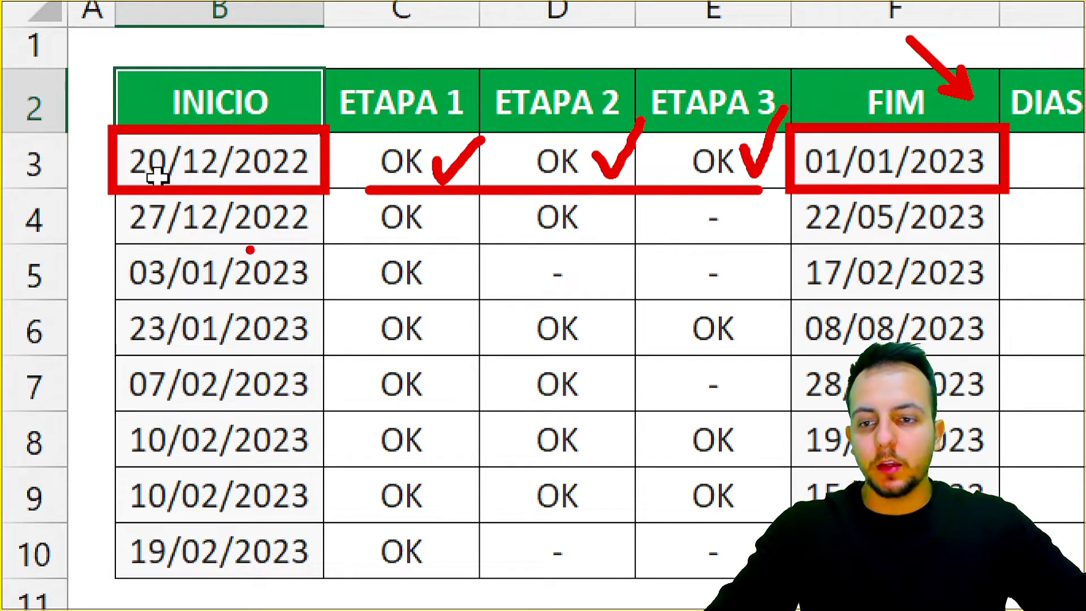
drag(268, 250, 387, 217)
drag(275, 310, 396, 263)
drag(306, 363, 368, 322)
drag(308, 420, 385, 364)
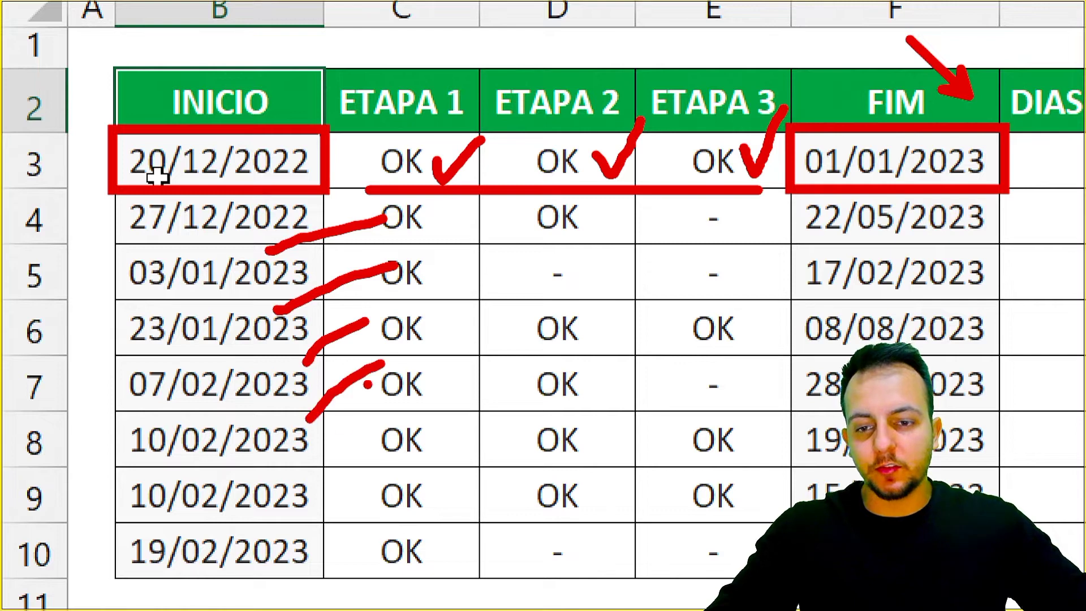
drag(302, 478, 362, 430)
drag(295, 527, 337, 499)
drag(307, 586, 354, 514)
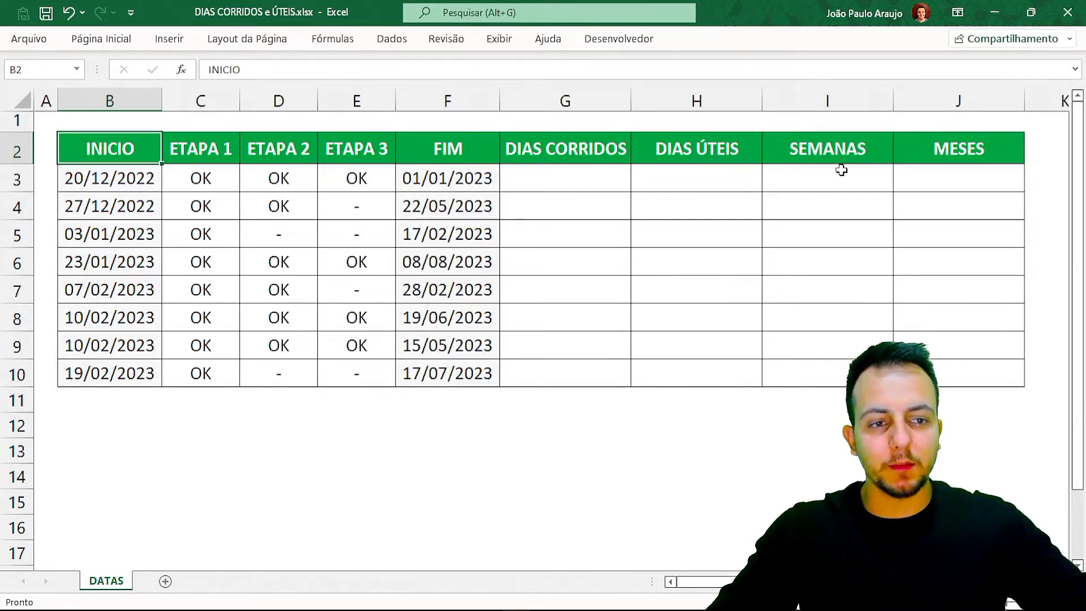
Step: Enter the formula =F3-B3 in cell G3 to calculate the first row's DIAS CORRIDOS
click(573, 177)
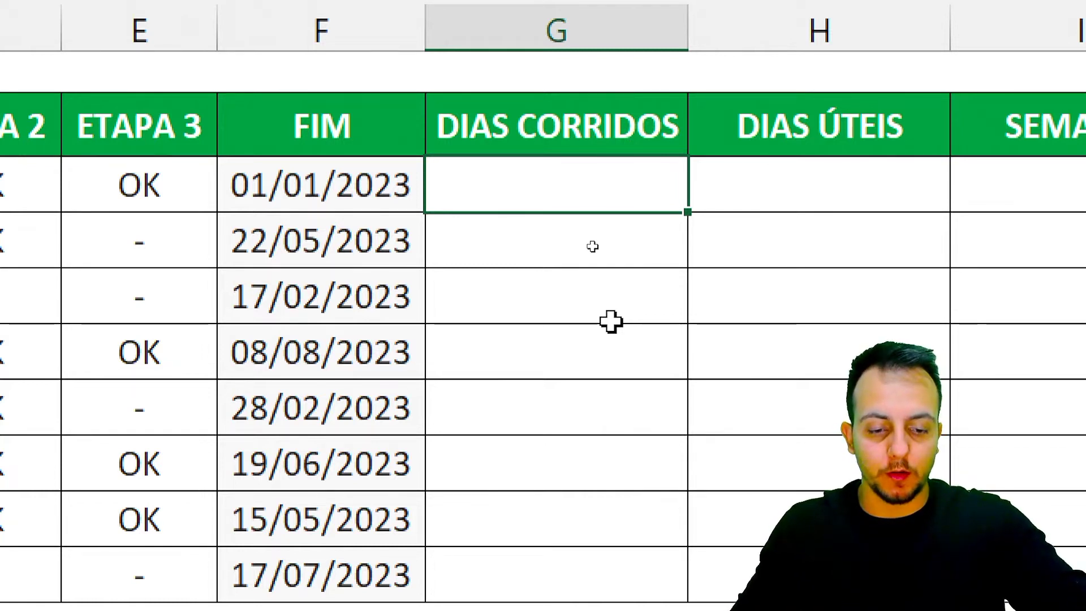
text(=)
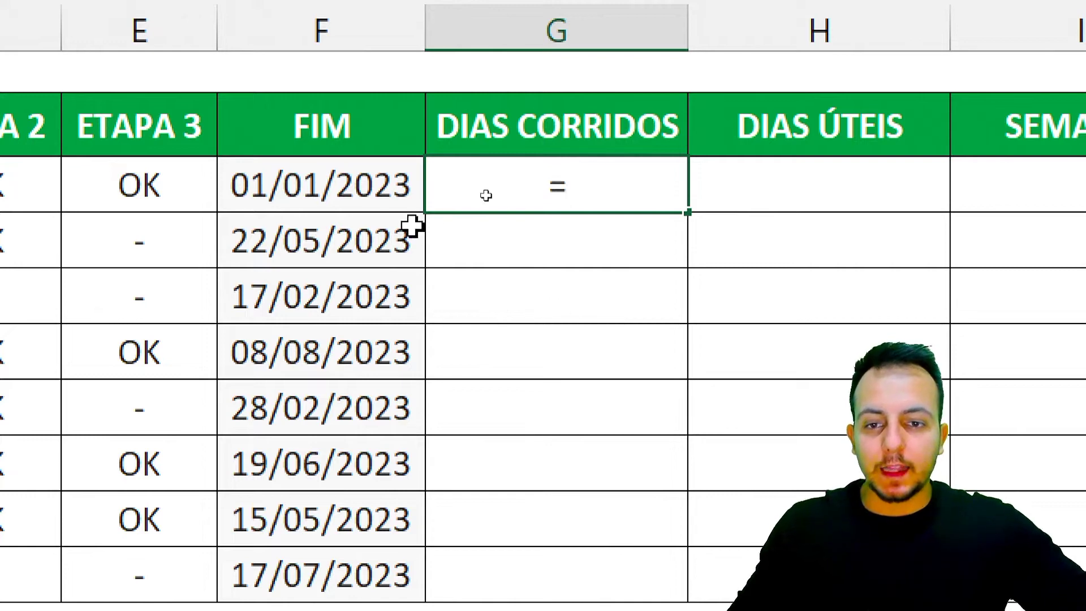
click(377, 191)
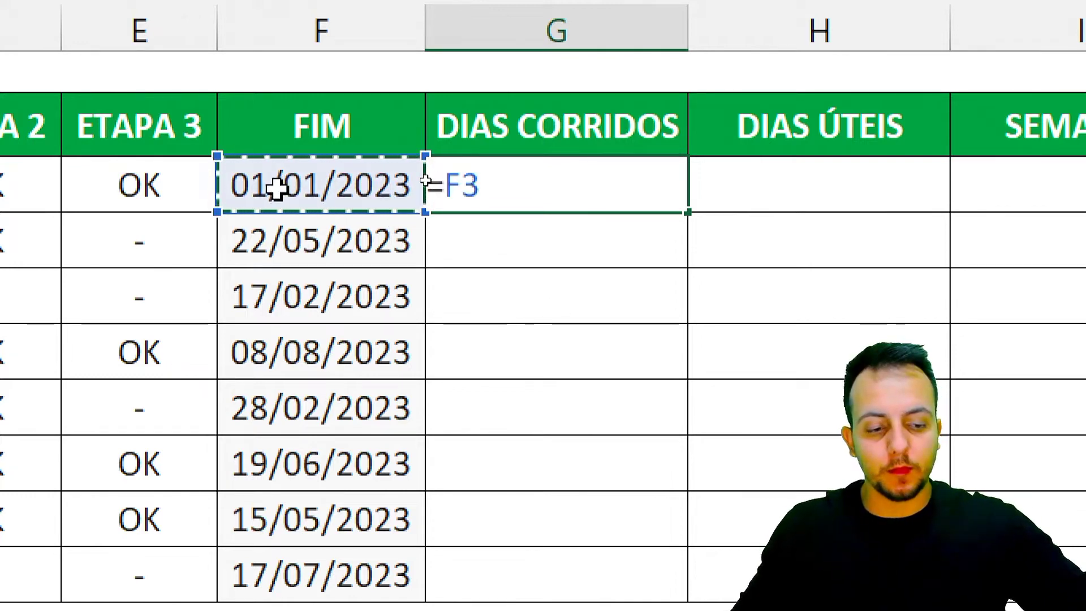
text(-)
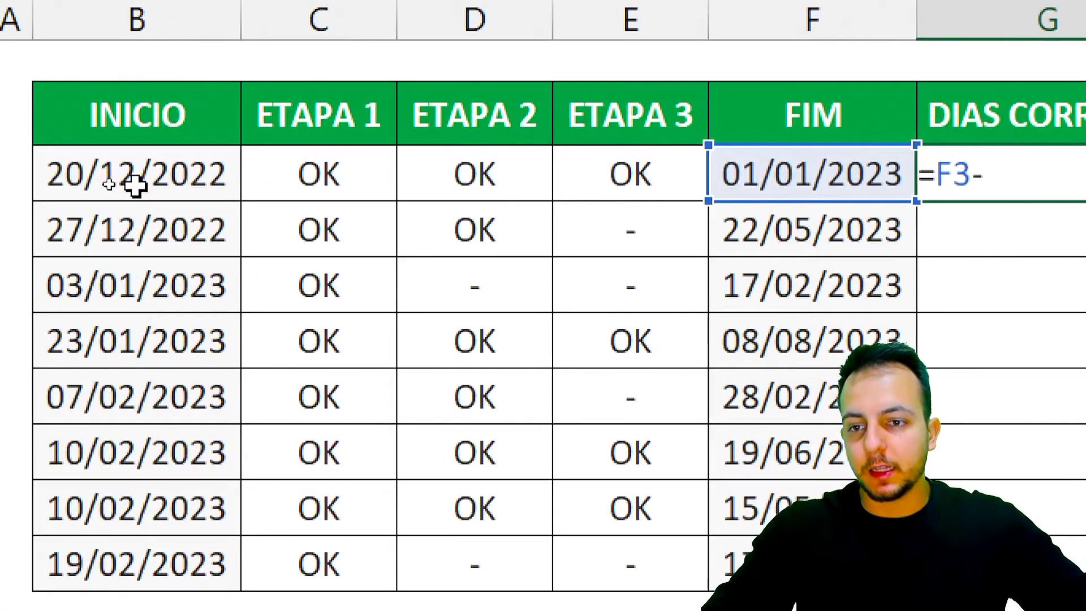
click(134, 186)
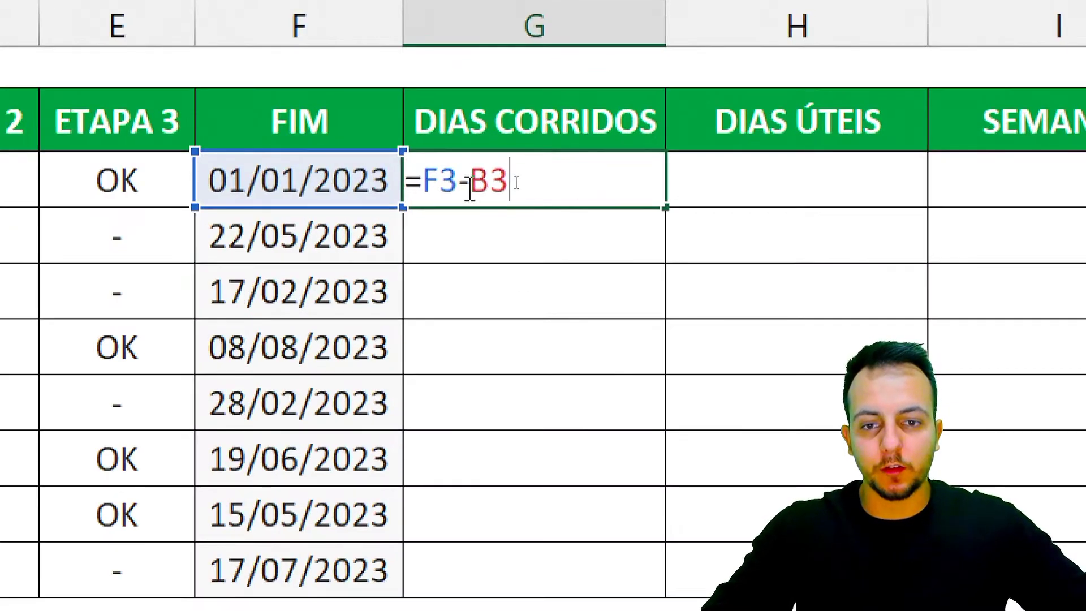
drag(577, 187, 585, 165)
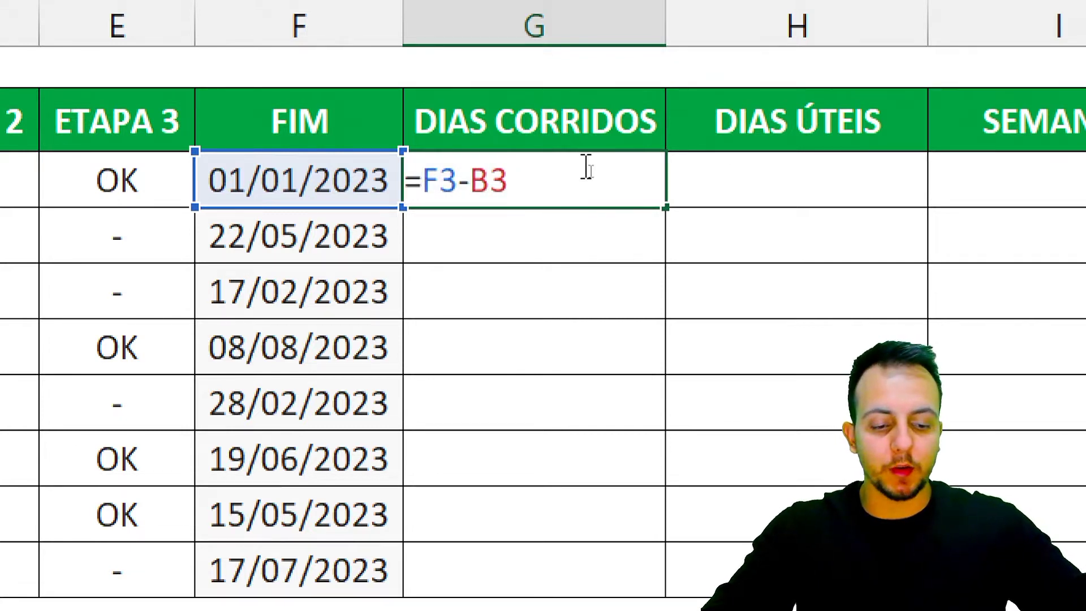
key(Return)
key(ctrl+2)
mouse_move(568, 151)
mouse_down()
mouse_move(515, 142)
mouse_move(583, 157)
mouse_move(528, 143)
mouse_up()
drag(575, 233, 636, 315)
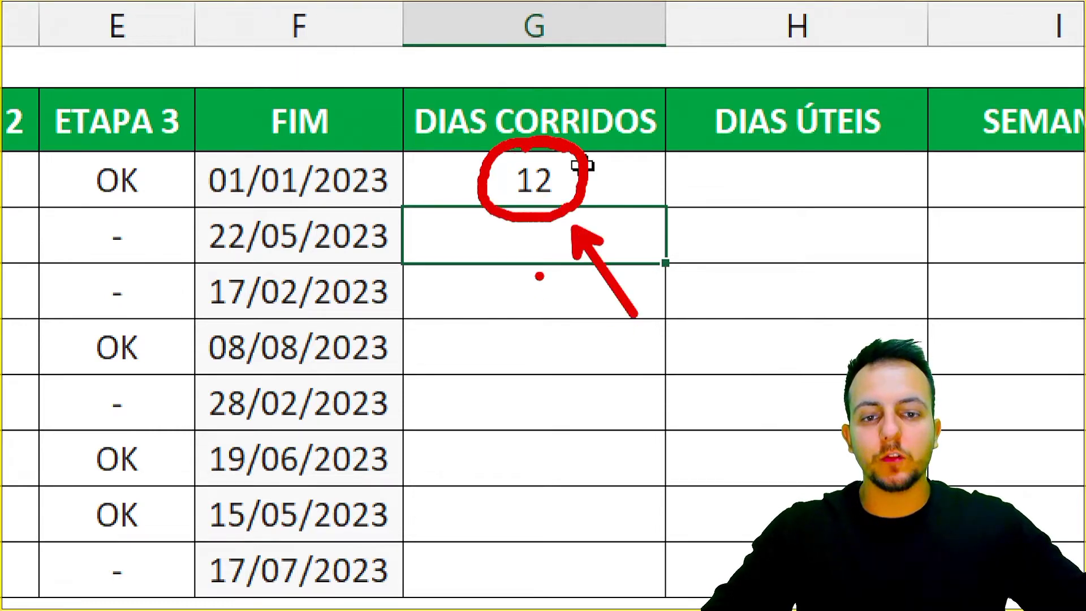
drag(545, 256, 599, 204)
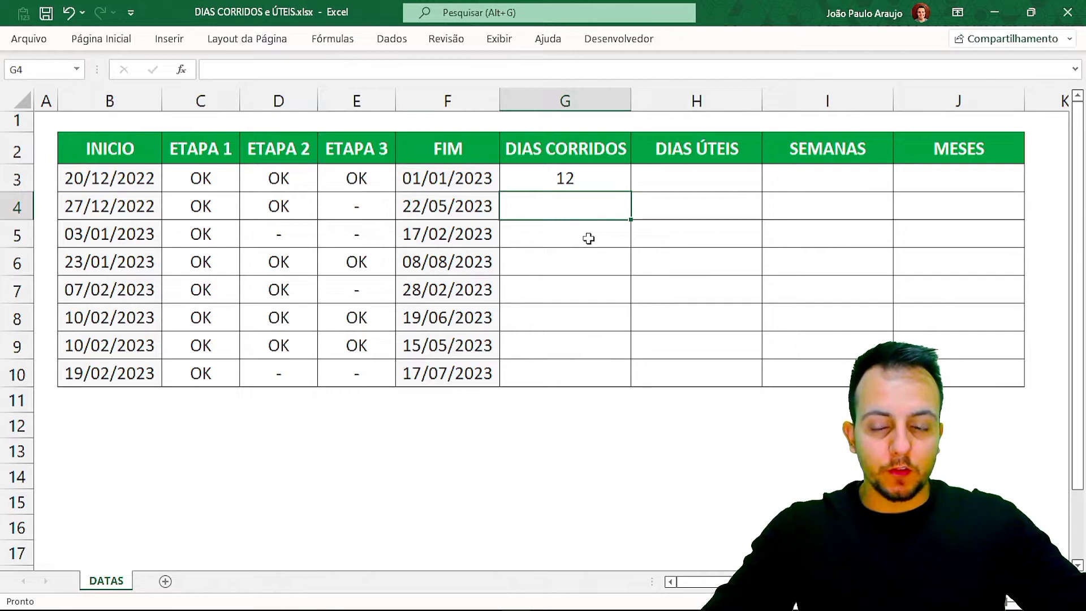
key(shift+space)
click(585, 240)
key(shift+space)
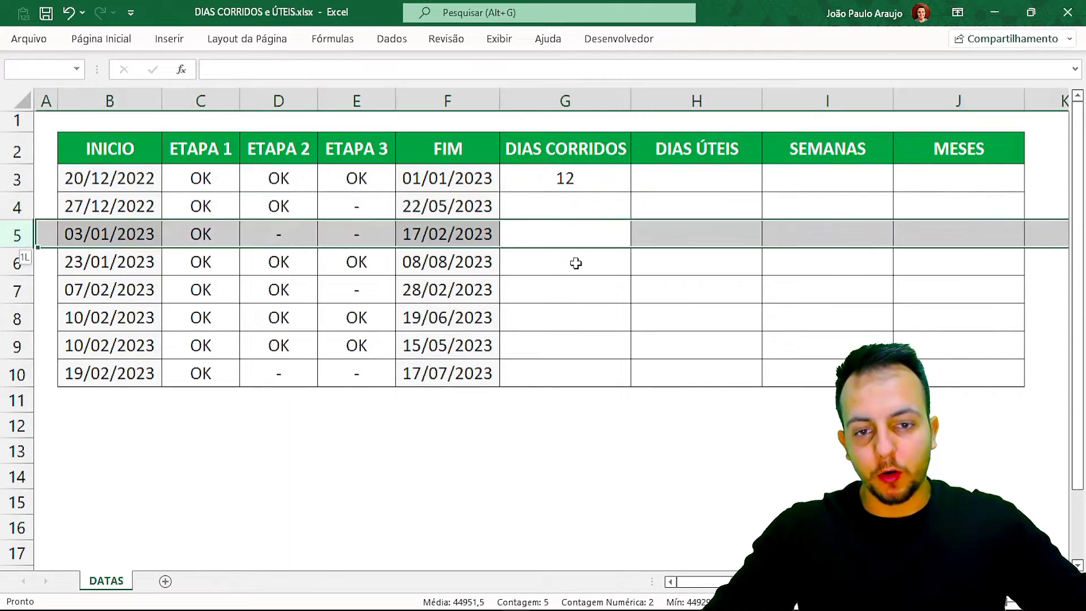
click(574, 263)
key(shift+space)
click(554, 292)
key(shift+space)
click(554, 317)
key(shift+space)
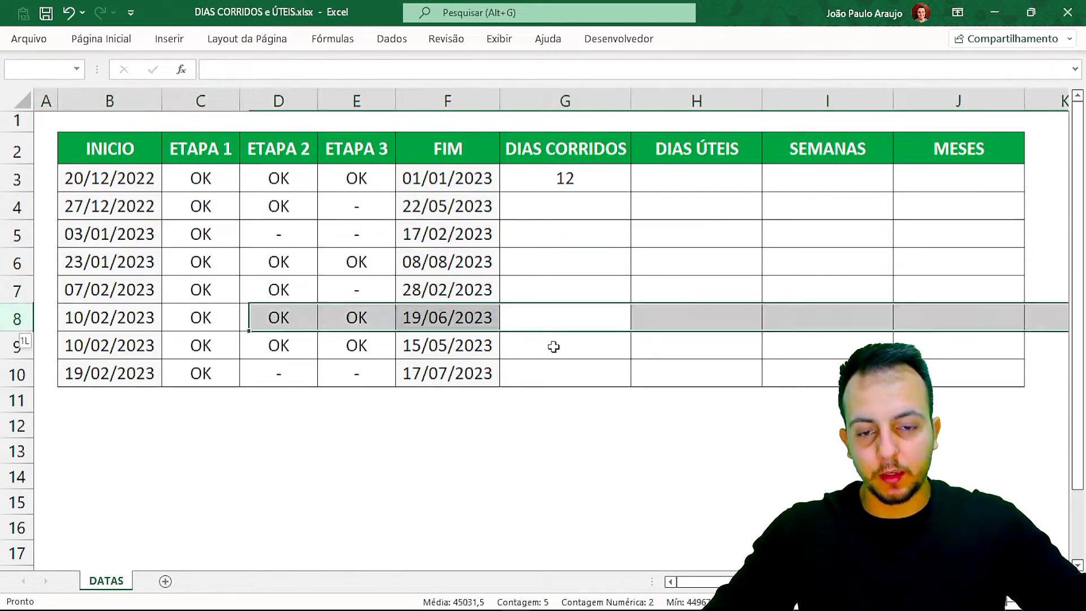
click(553, 346)
click(550, 375)
key(shift+space)
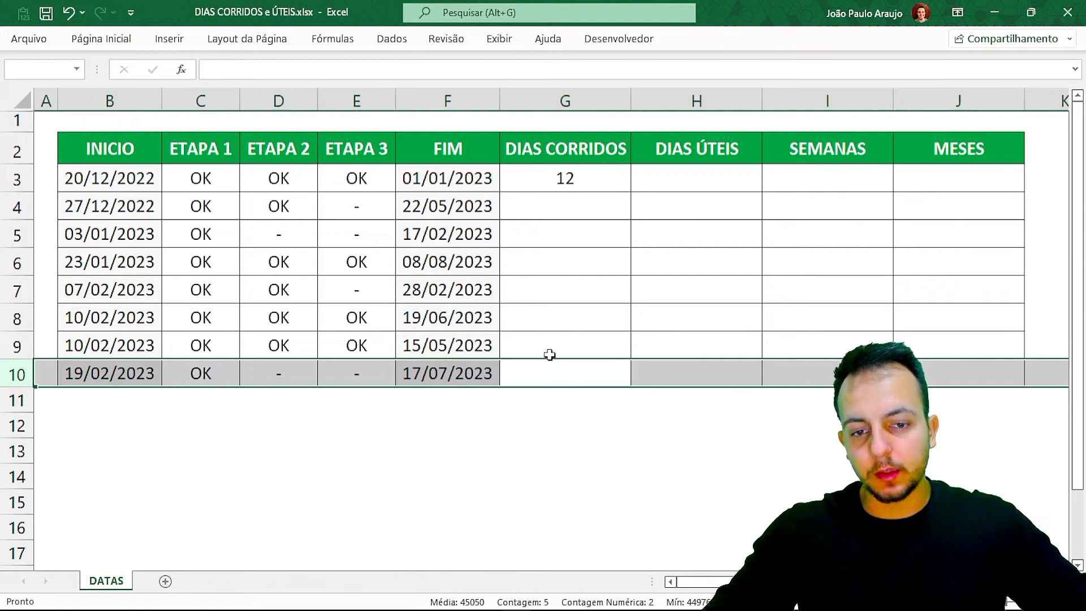
Step: Fill the subtraction formula from G3 down the DIAS CORRIDOS column to G10
click(586, 208)
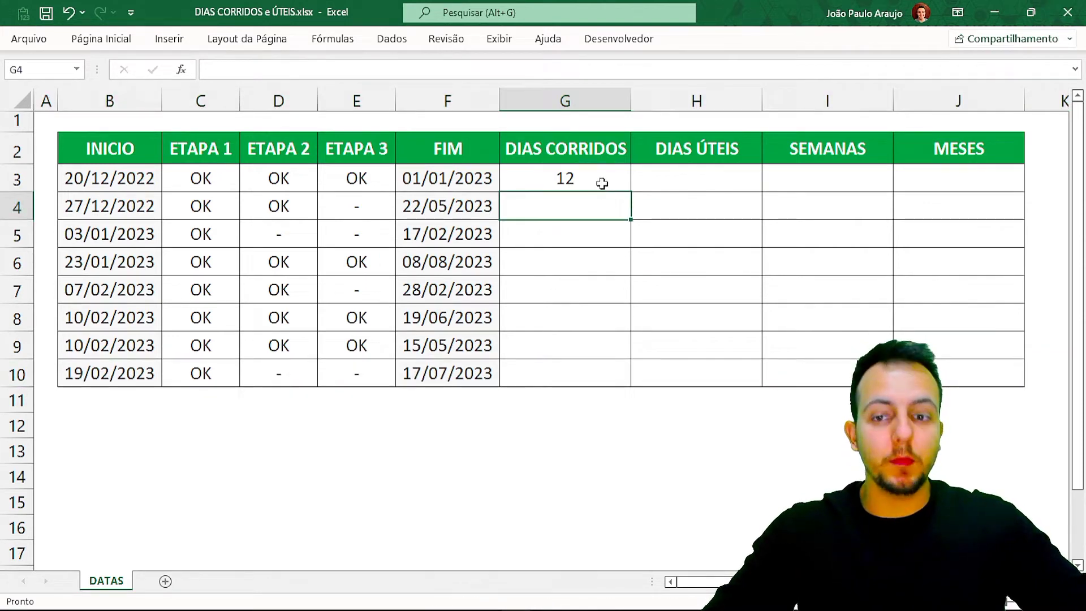
click(602, 184)
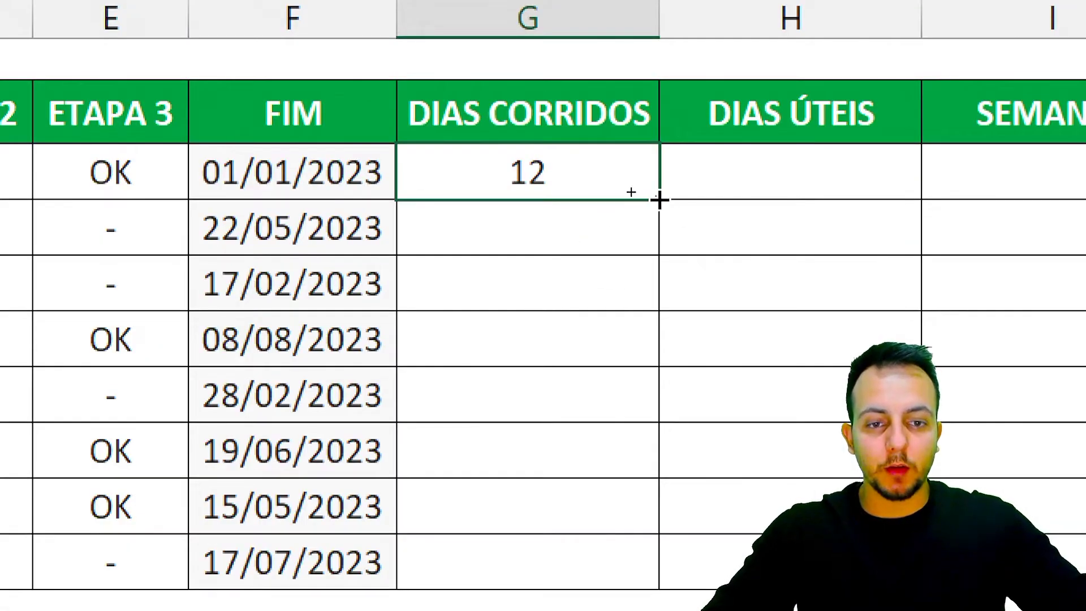
drag(659, 199, 666, 593)
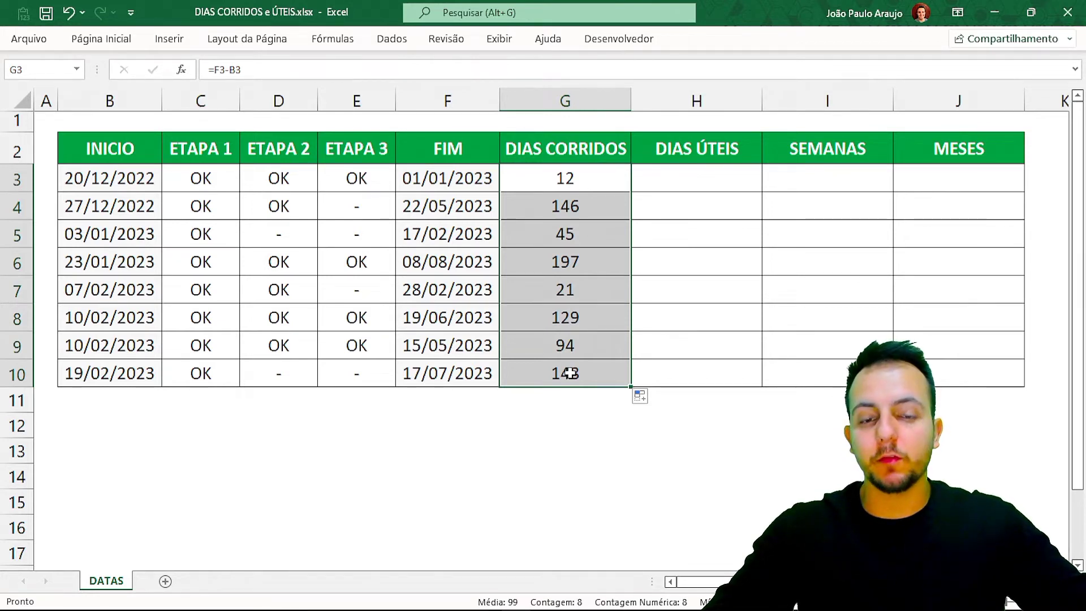
Step: Inspect the formula in cell G6 to check which date cells it references, leaving it as is
click(589, 266)
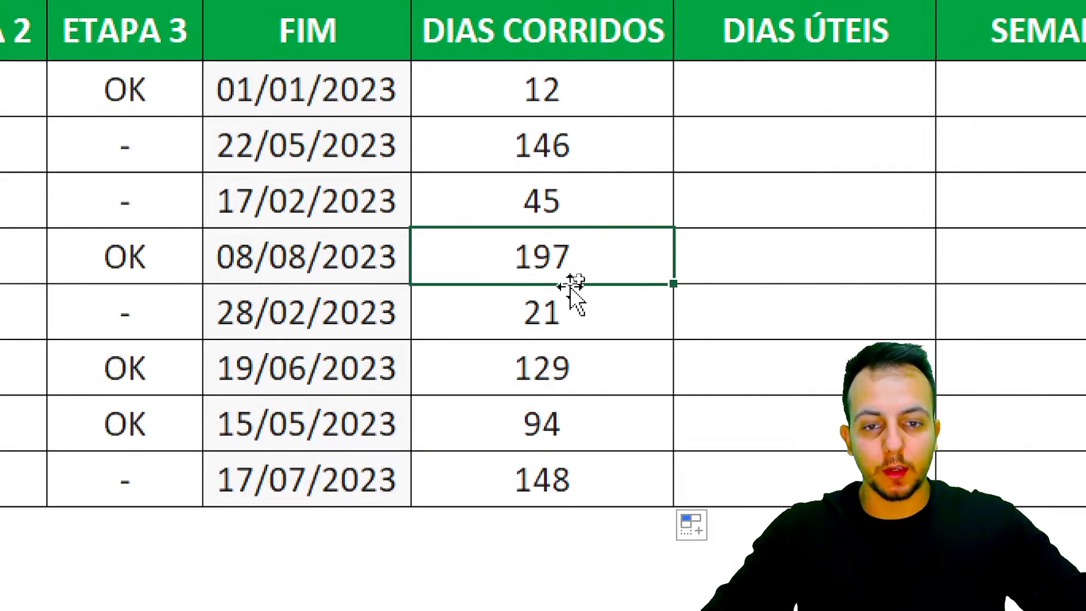
double_click(611, 260)
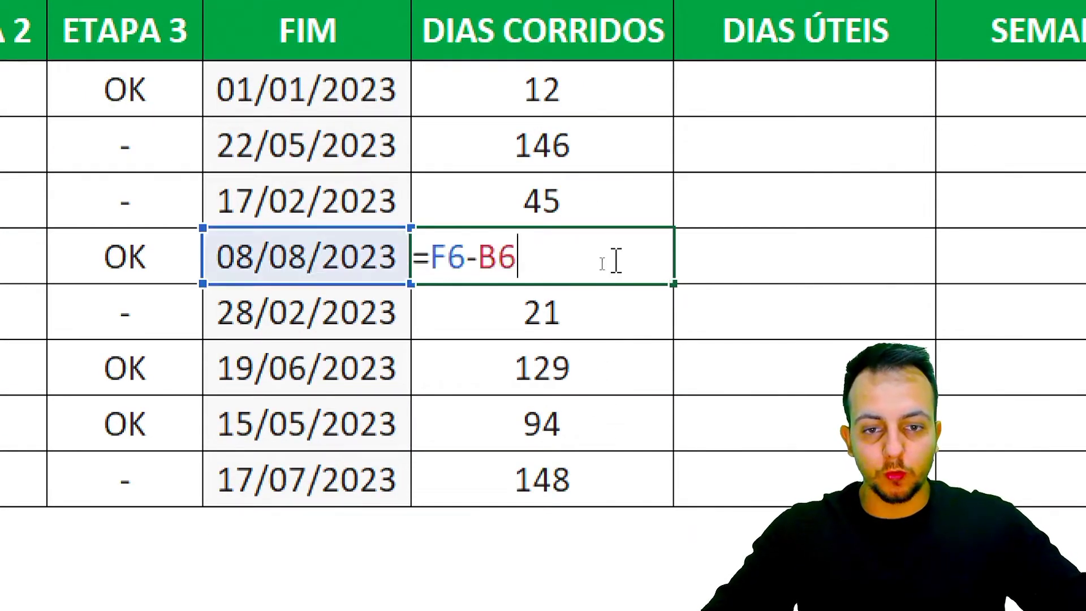
drag(569, 272, 526, 303)
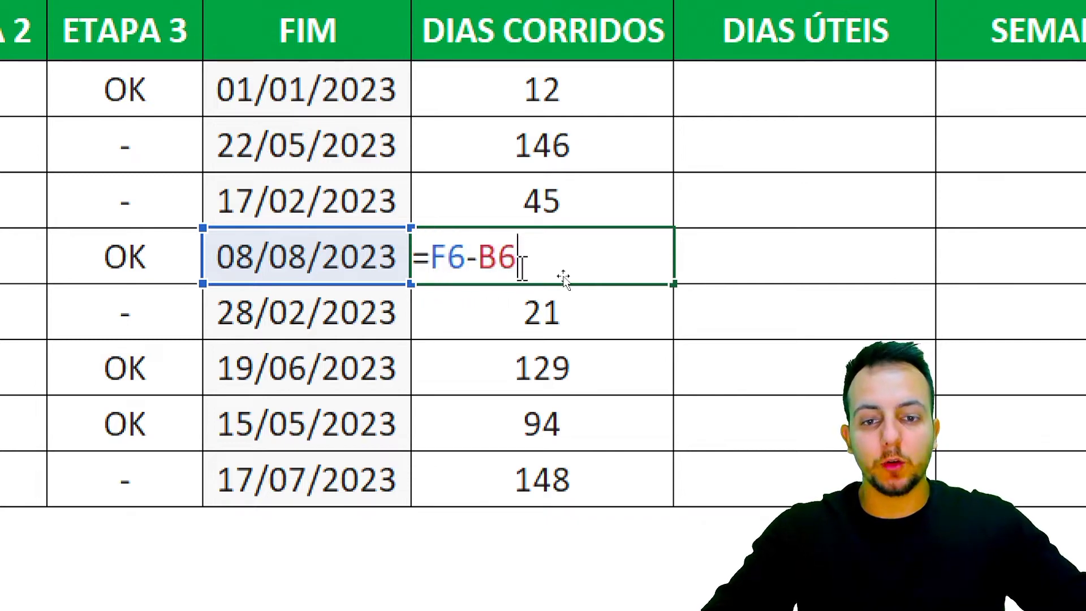
key(ctrl+Return)
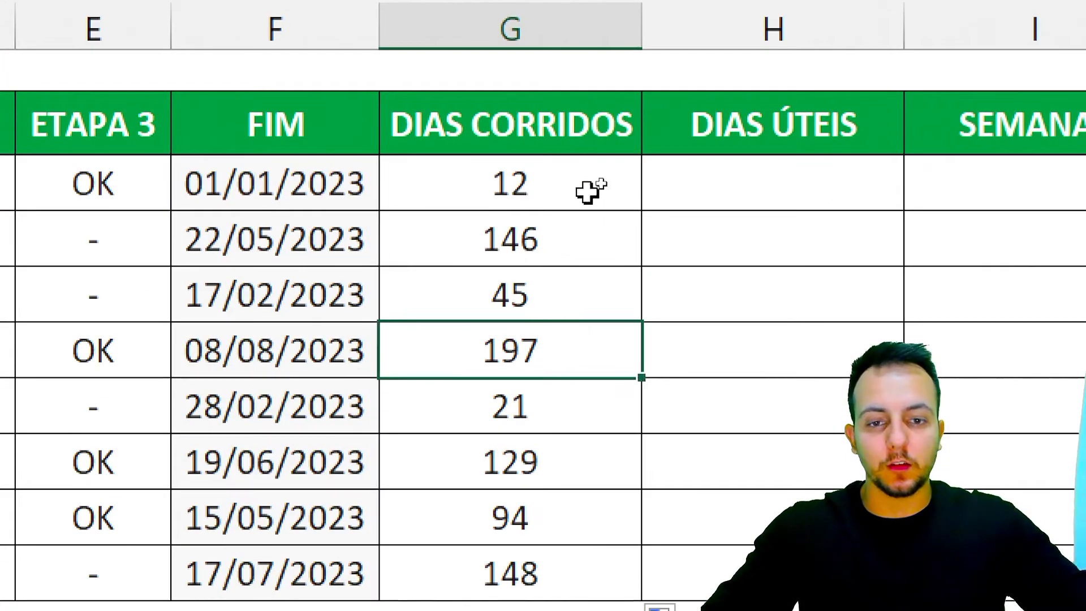
Step: Replace the formula in cell G3 with the DIAS function, using F3 as the final date and B3 as the initial date
click(595, 184)
key(Delete)
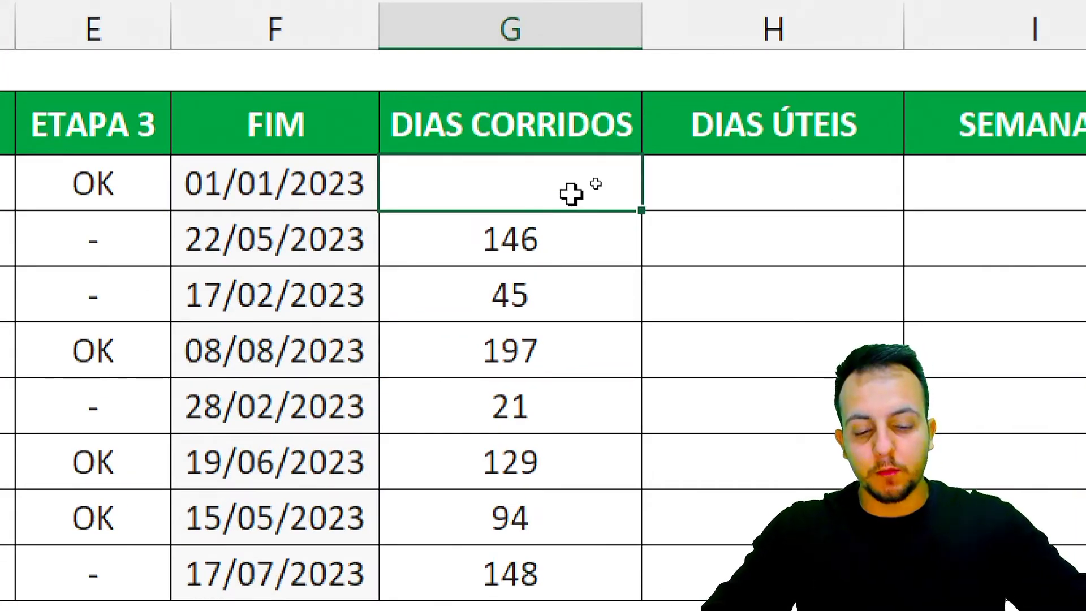
text(=d)
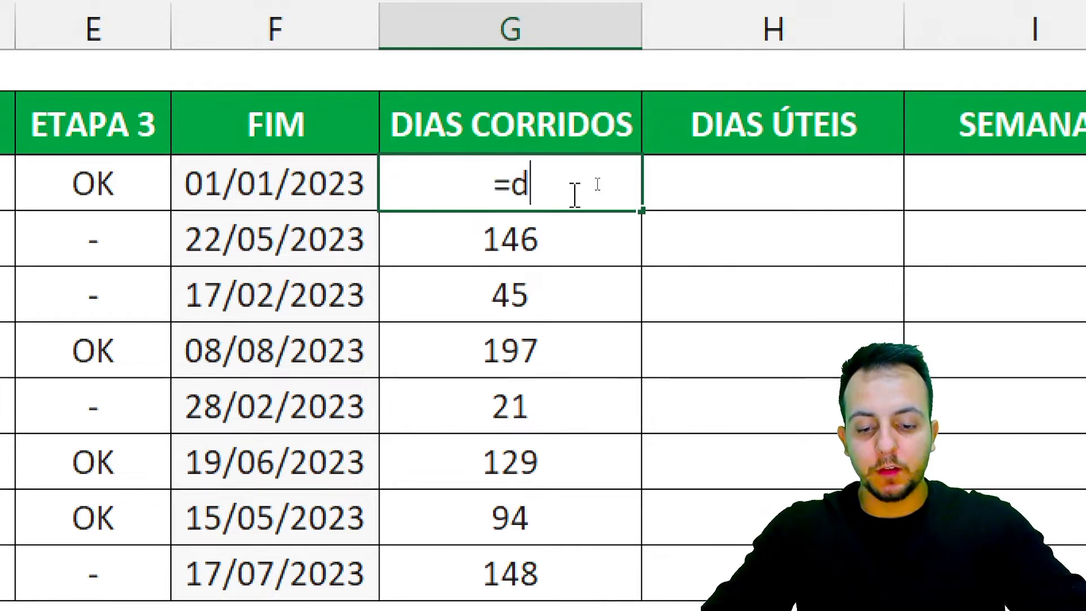
text(ias)
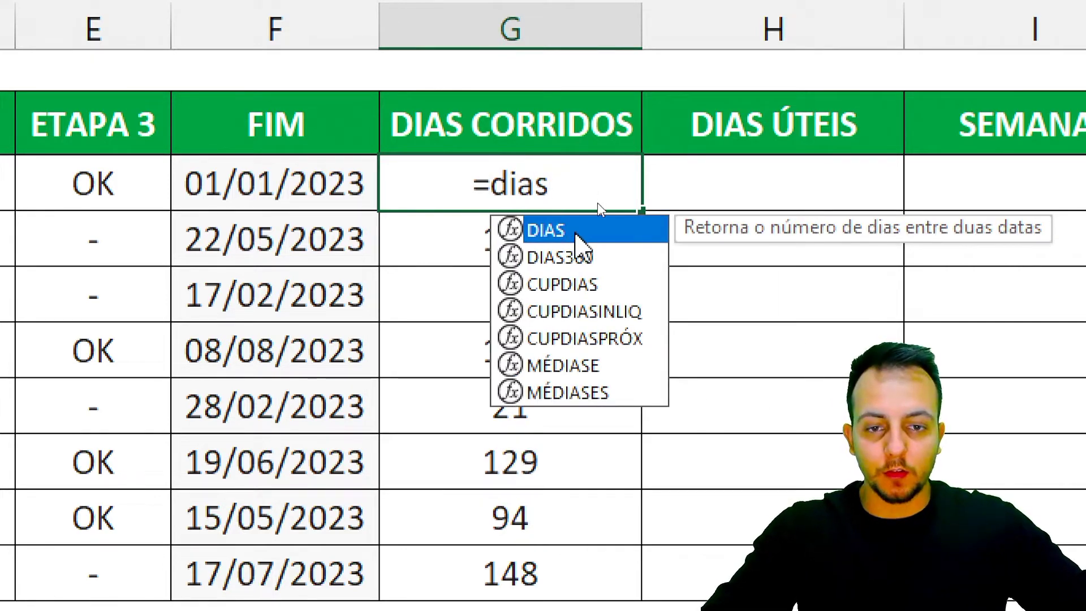
double_click(574, 233)
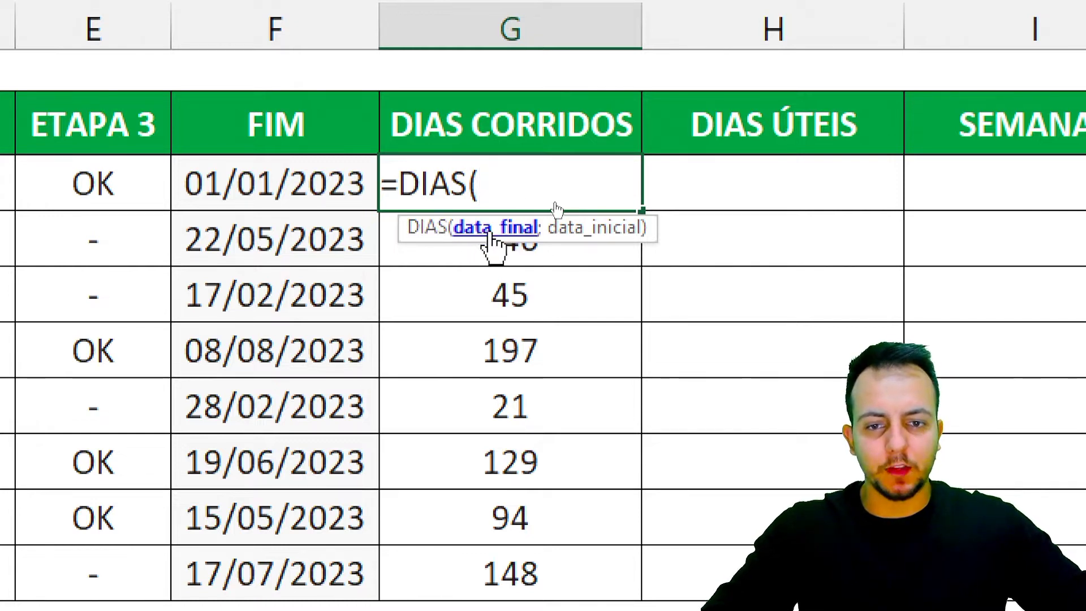
click(328, 179)
text(;)
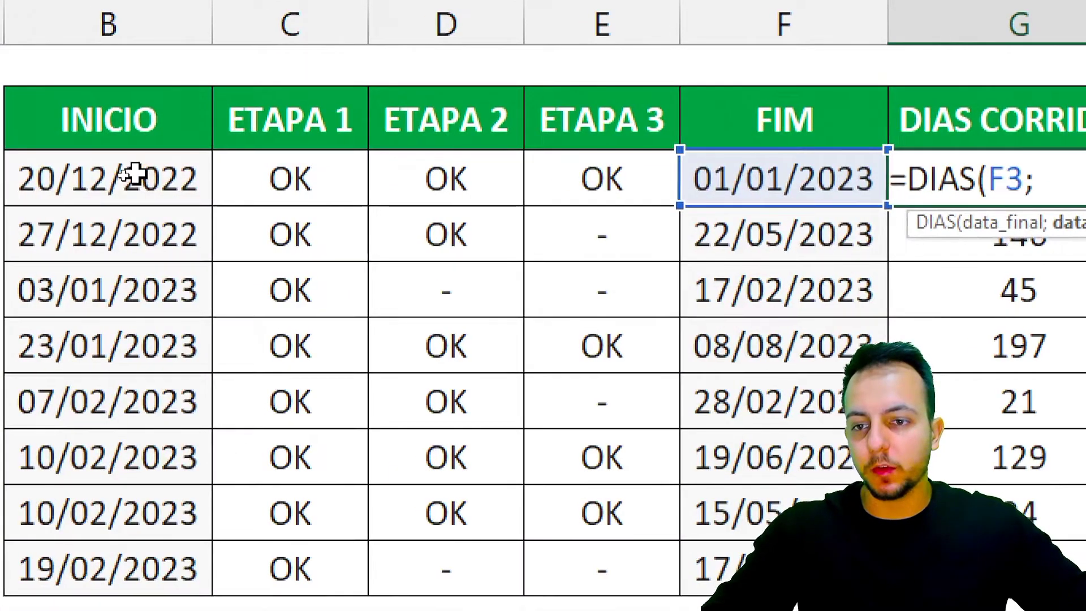
click(135, 174)
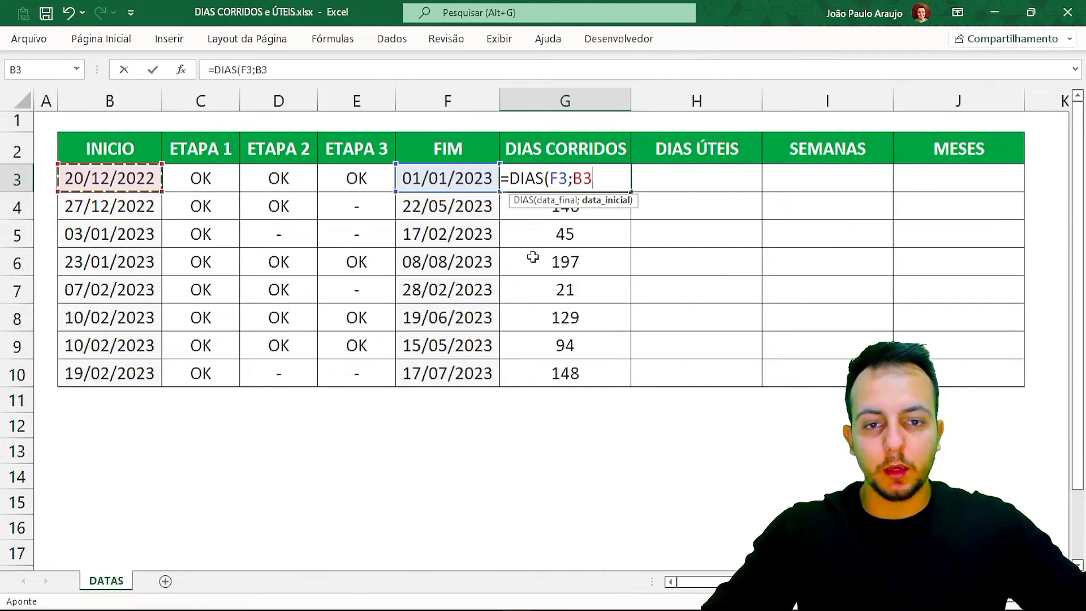
key(Return)
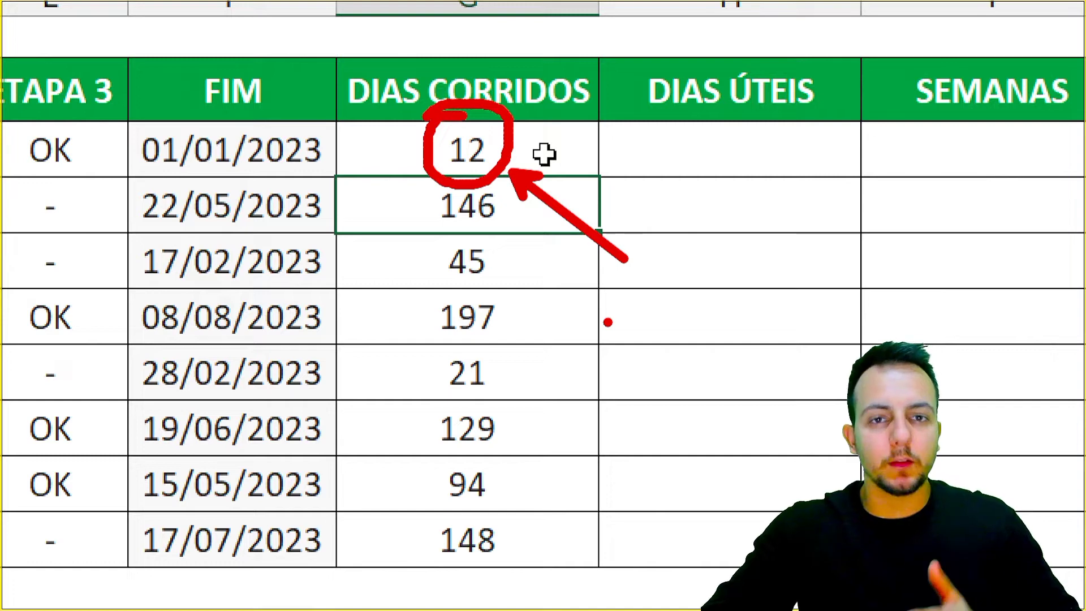
click(560, 158)
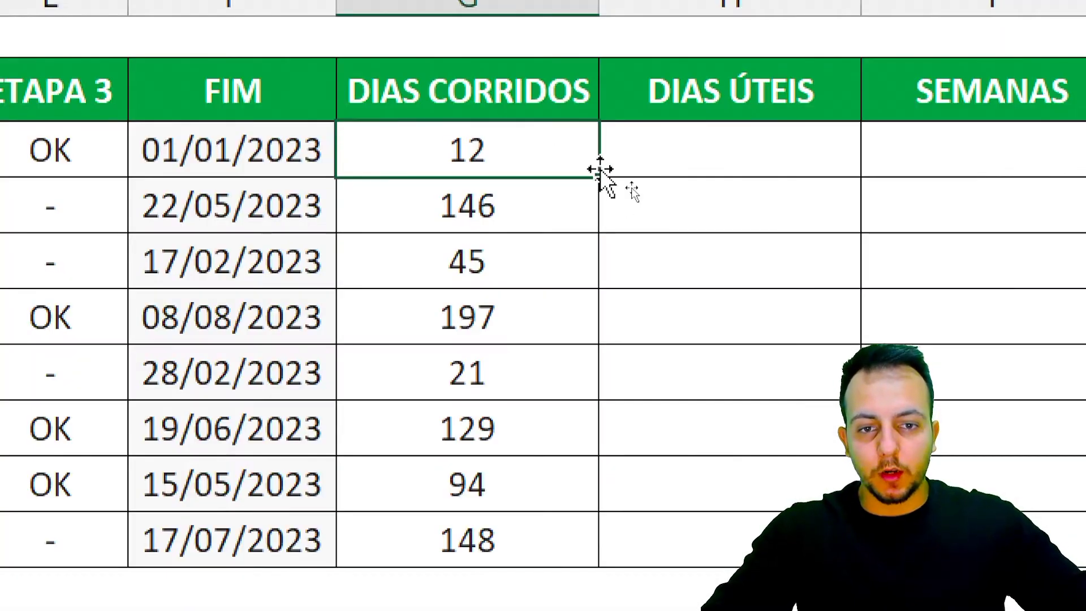
Step: Fill the DIAS formula from G3 down the DIAS CORRIDOS column to G10
drag(601, 174, 575, 561)
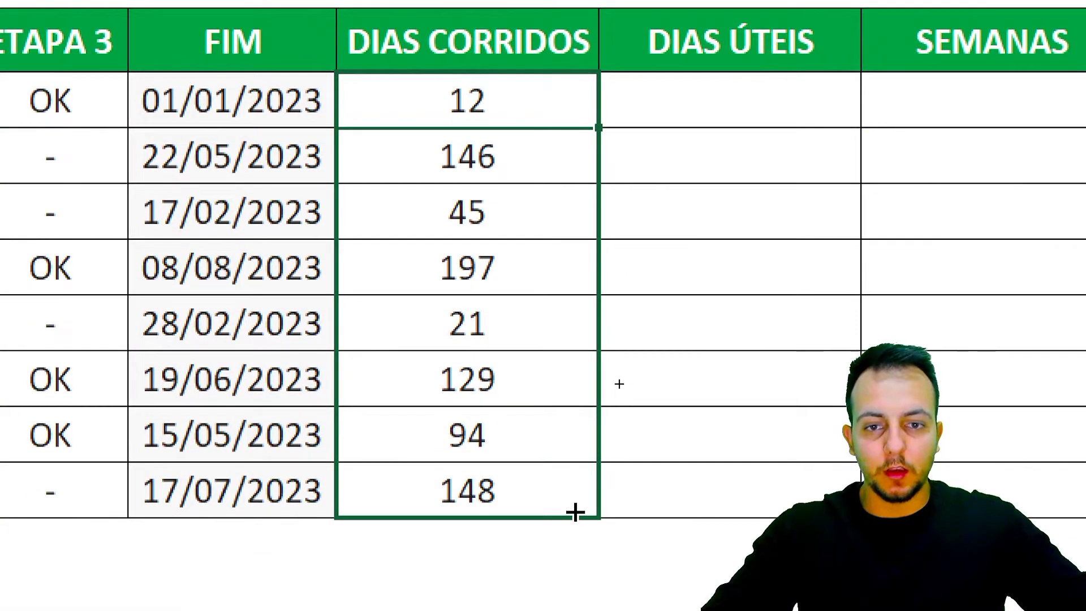
drag(574, 512, 573, 509)
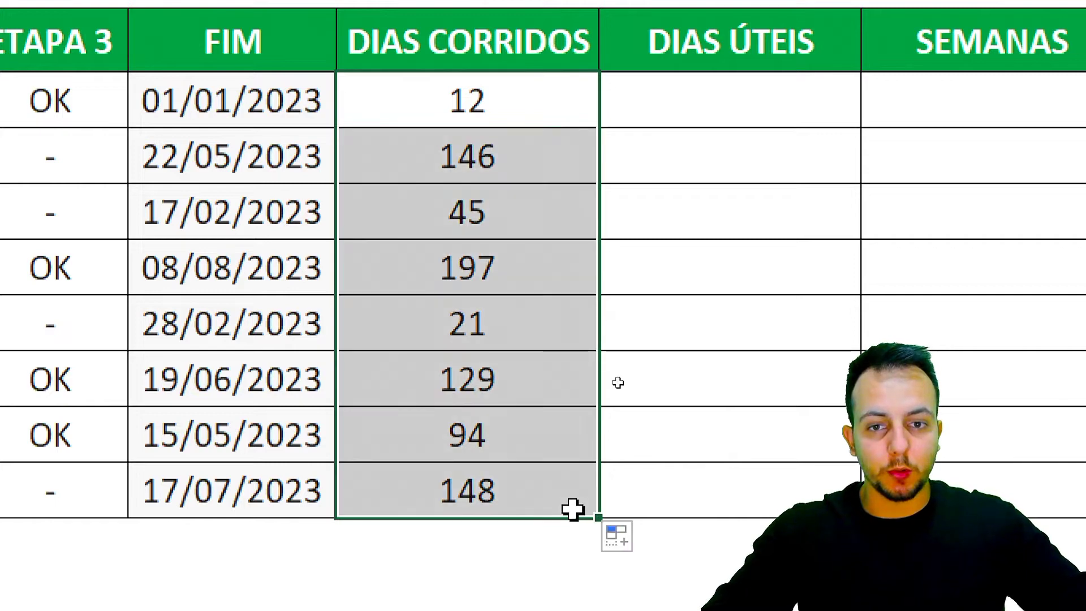
Step: Enter =DIATRABALHOTOTAL(B3;F3) in cell H3 to calculate the first row's DIAS ÚTEIS, omitting the optional feriados argument
click(665, 186)
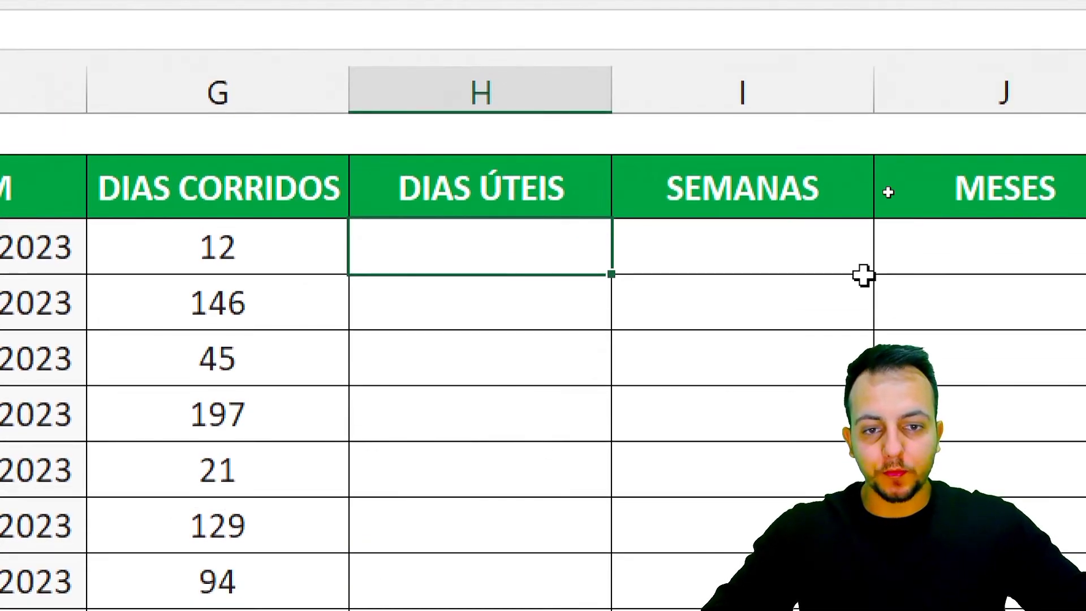
text(=diatr)
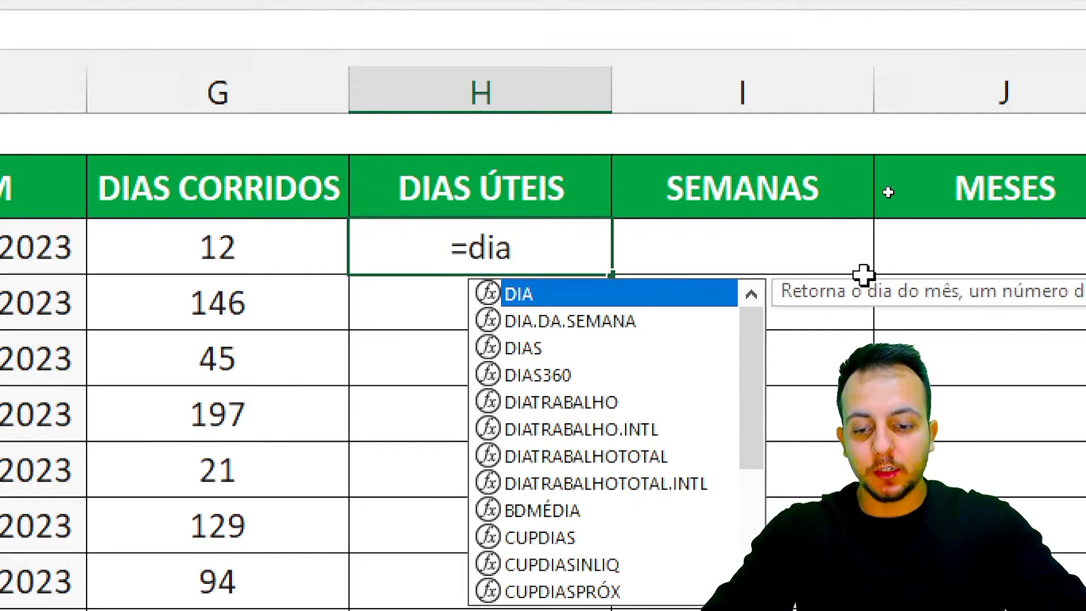
text(a)
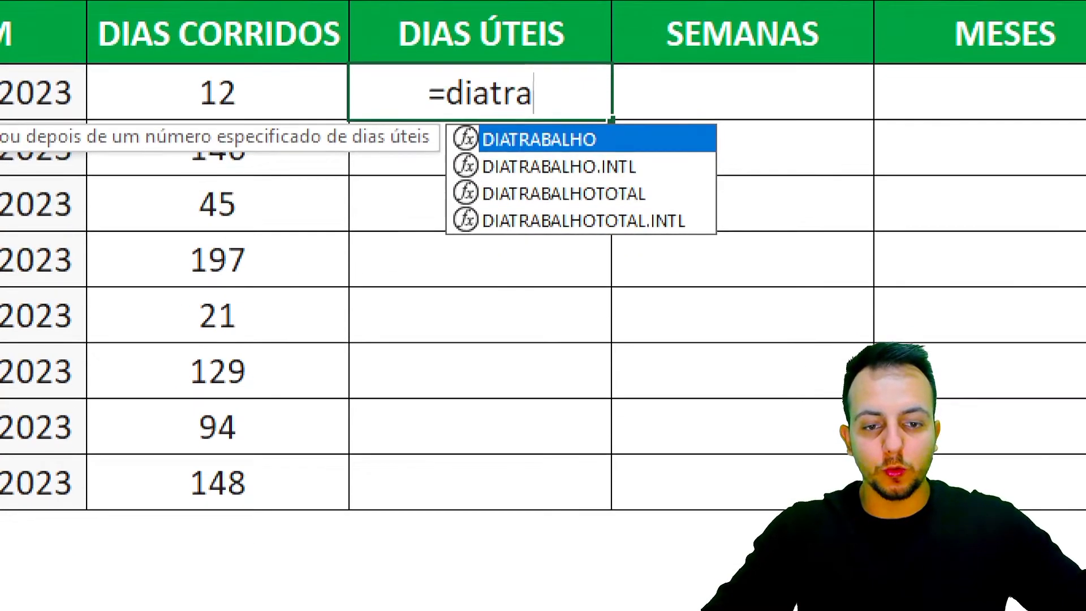
click(518, 194)
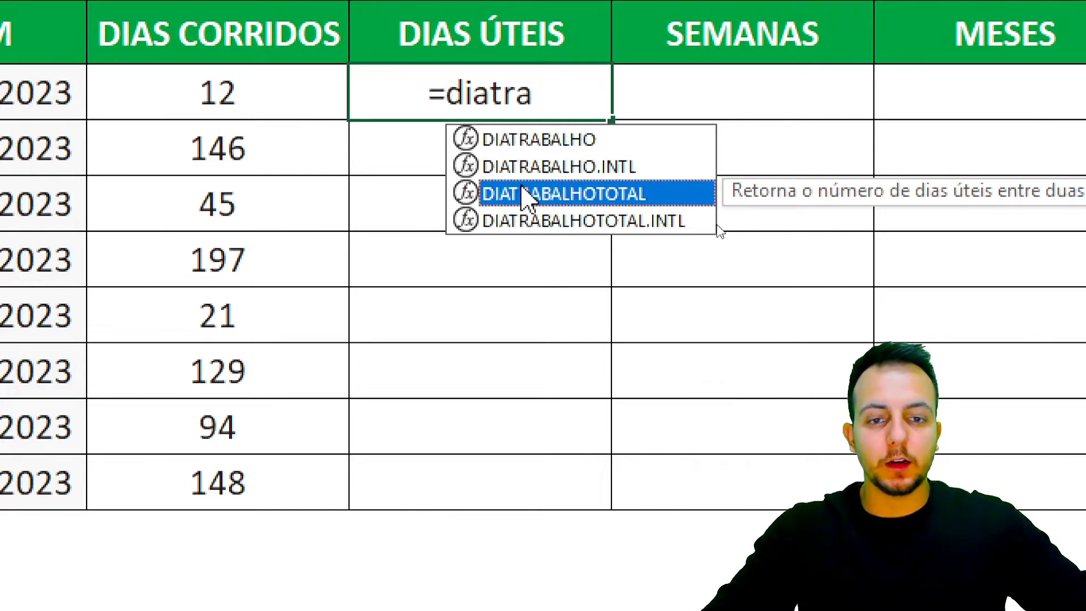
double_click(525, 194)
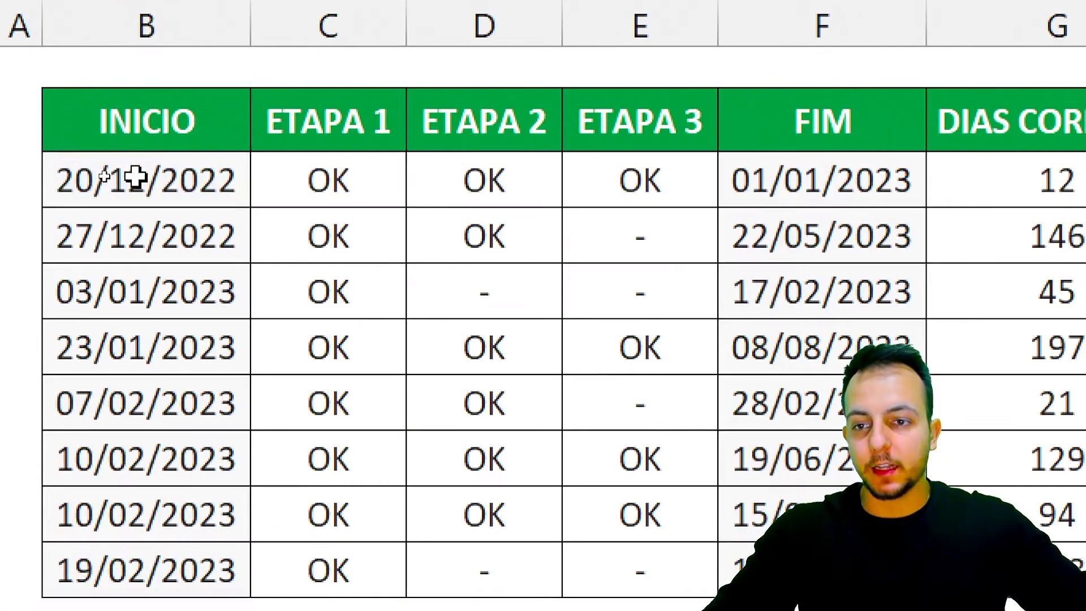
click(101, 175)
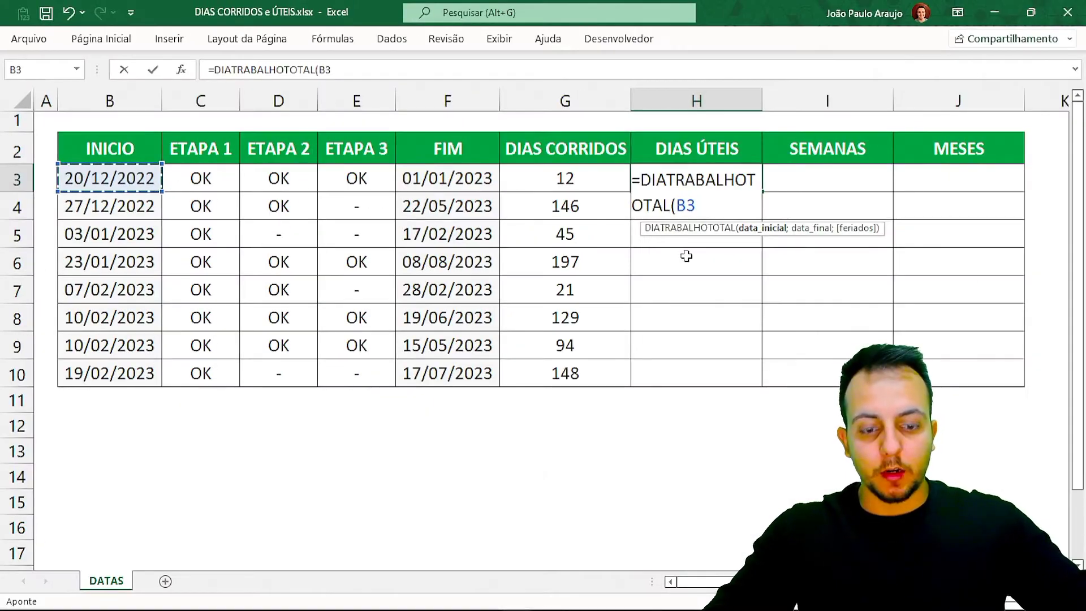
text(;)
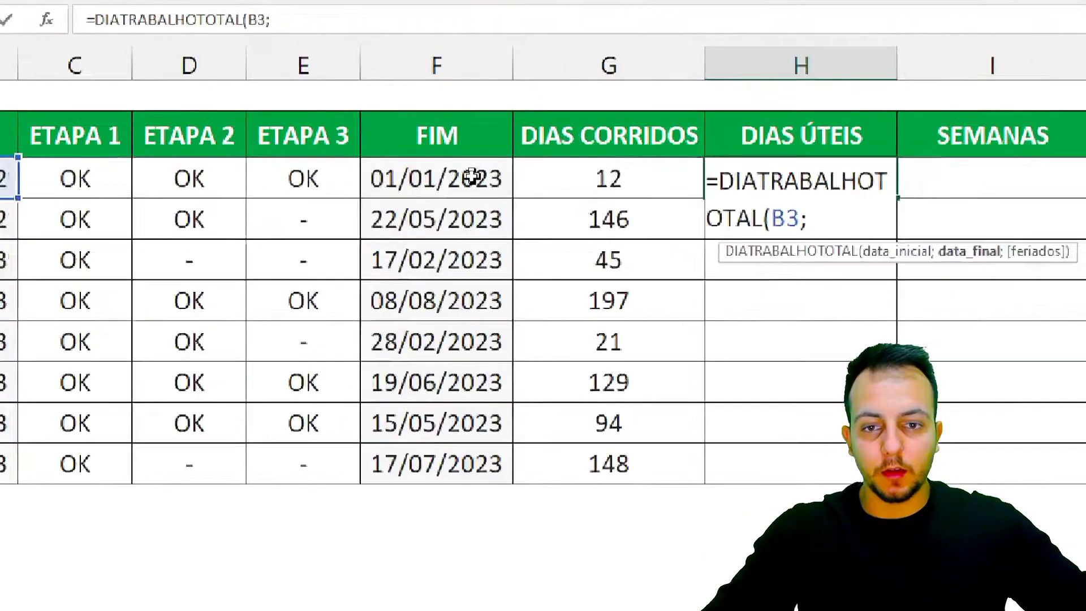
click(486, 178)
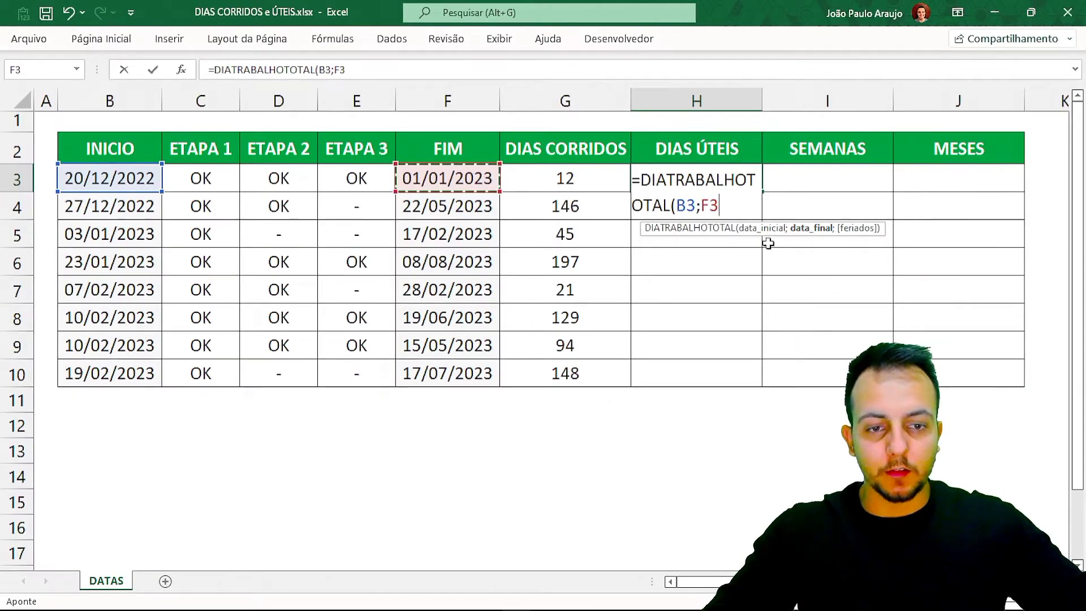
text(;)
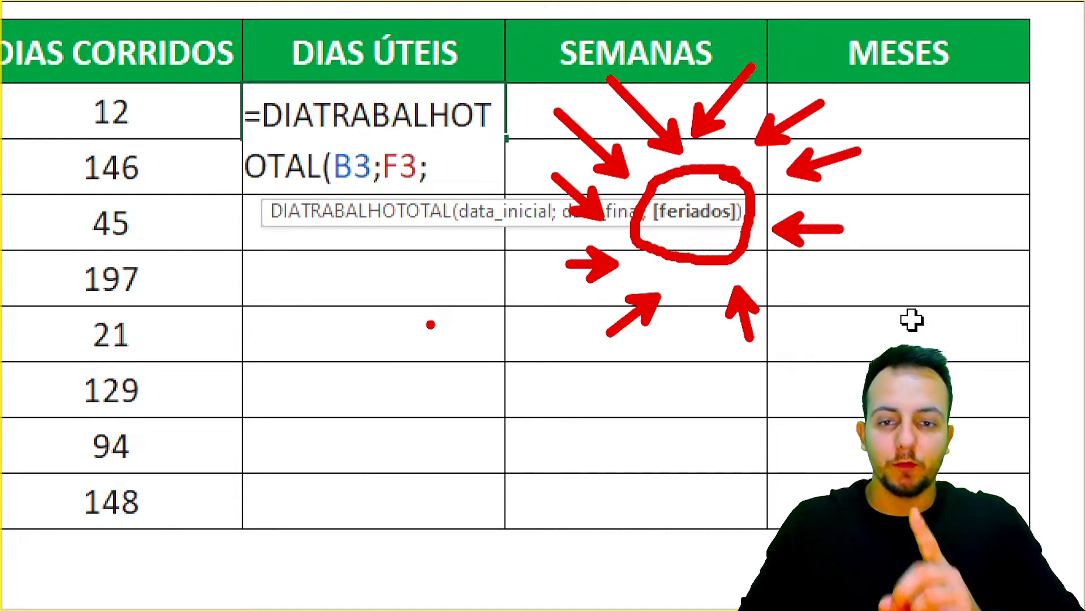
key(Escape)
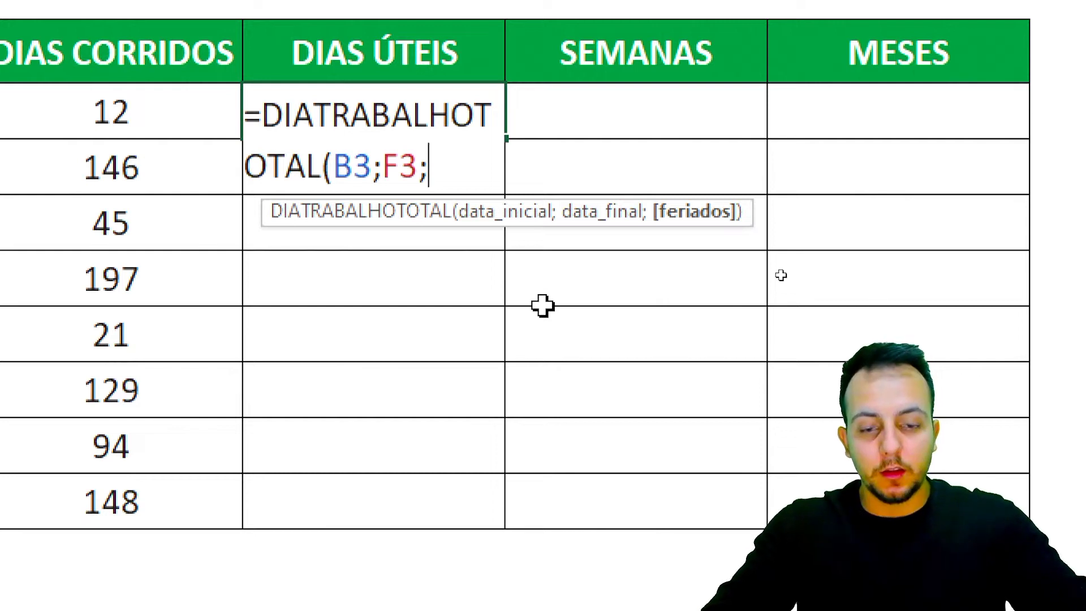
key(BackSpace)
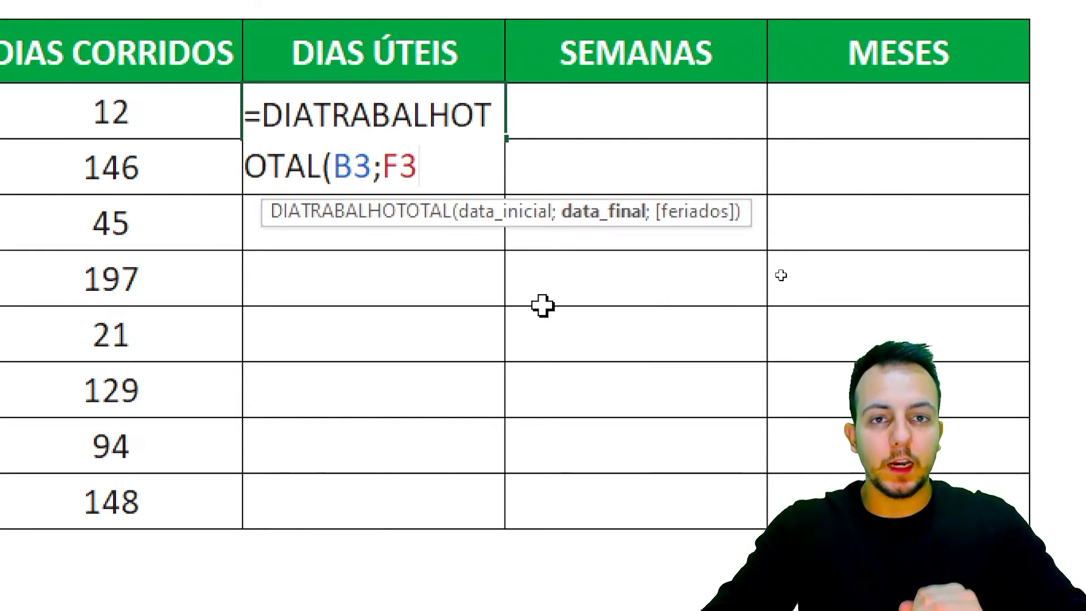
text())
key(Return)
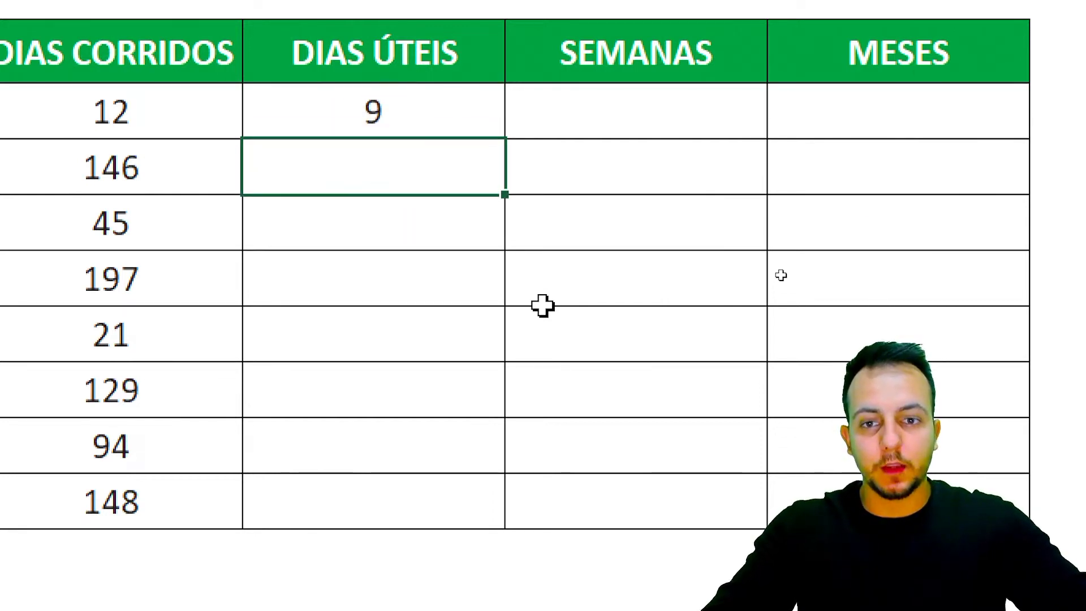
Step: Fill the DIATRABALHOTOTAL formula from H3 down the DIAS ÚTEIS column to H10
click(501, 107)
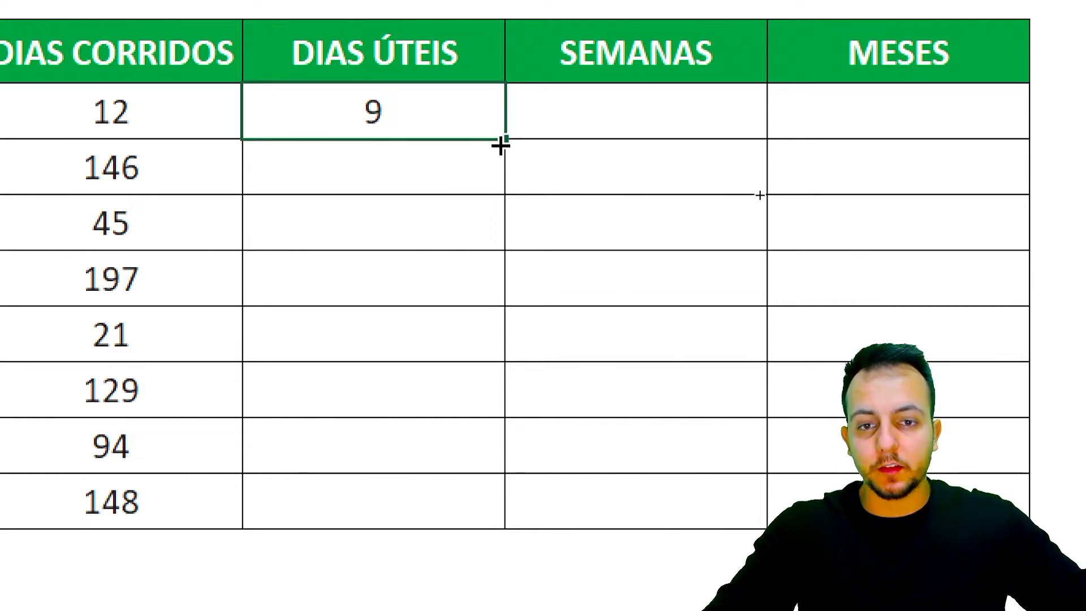
drag(504, 138, 470, 513)
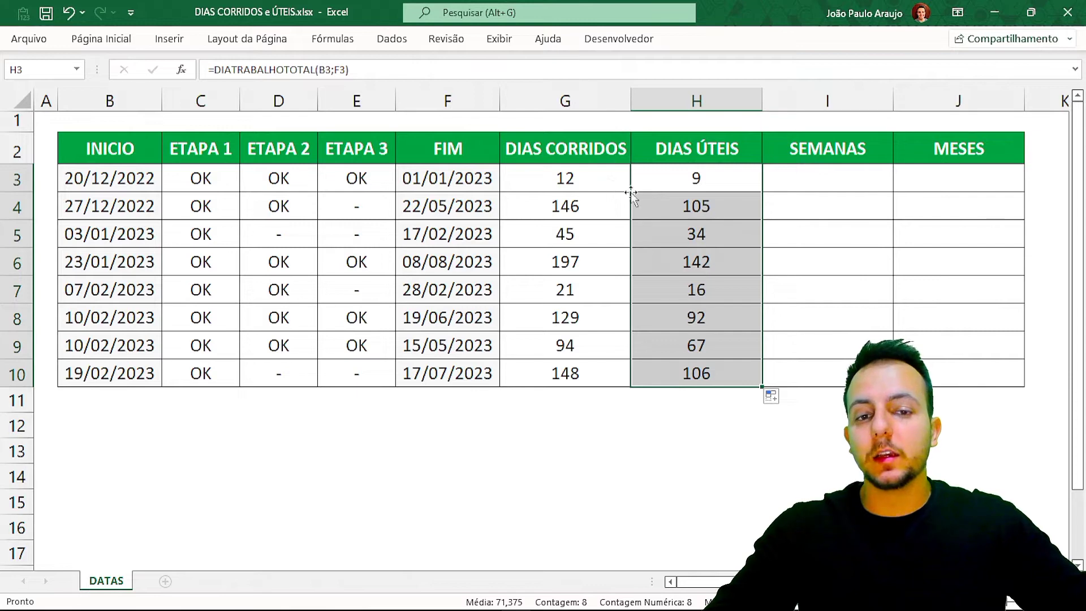
click(656, 187)
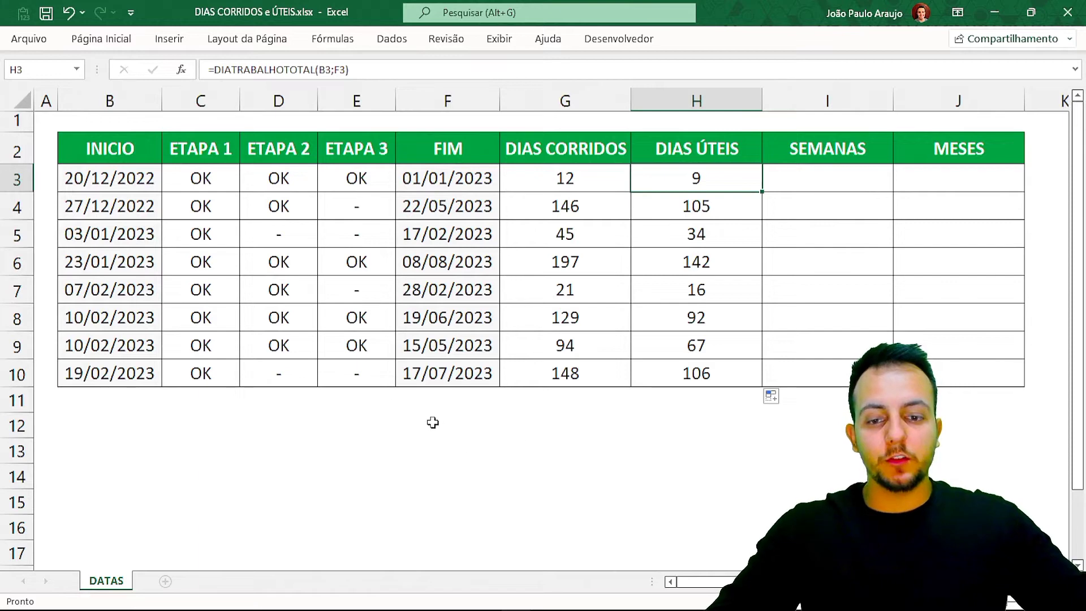
Step: Select the empty cell F12 below the table as the start of a holiday list
click(434, 424)
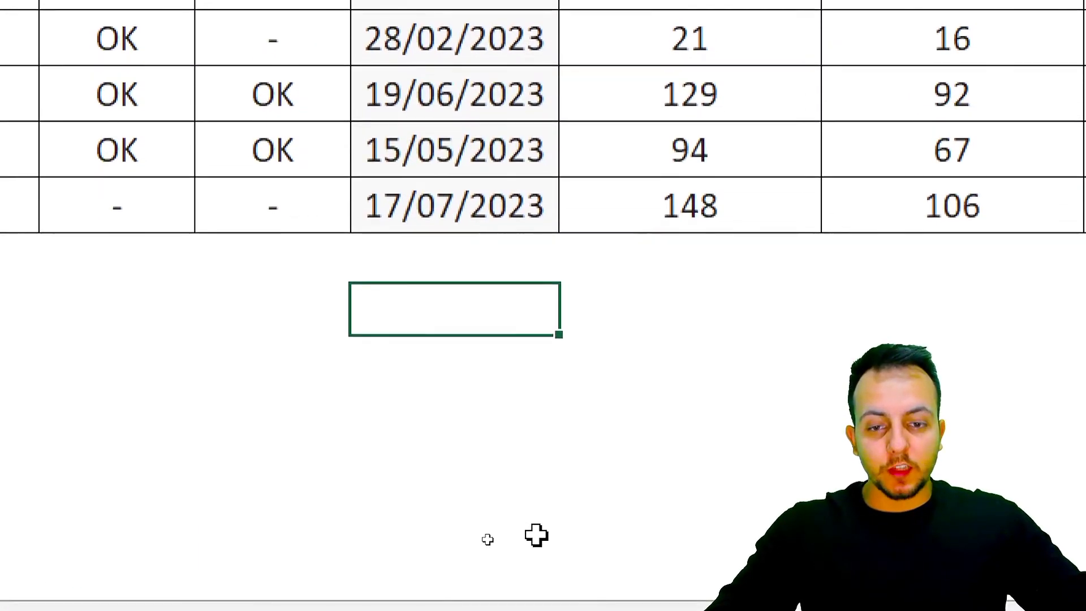
drag(499, 308, 482, 405)
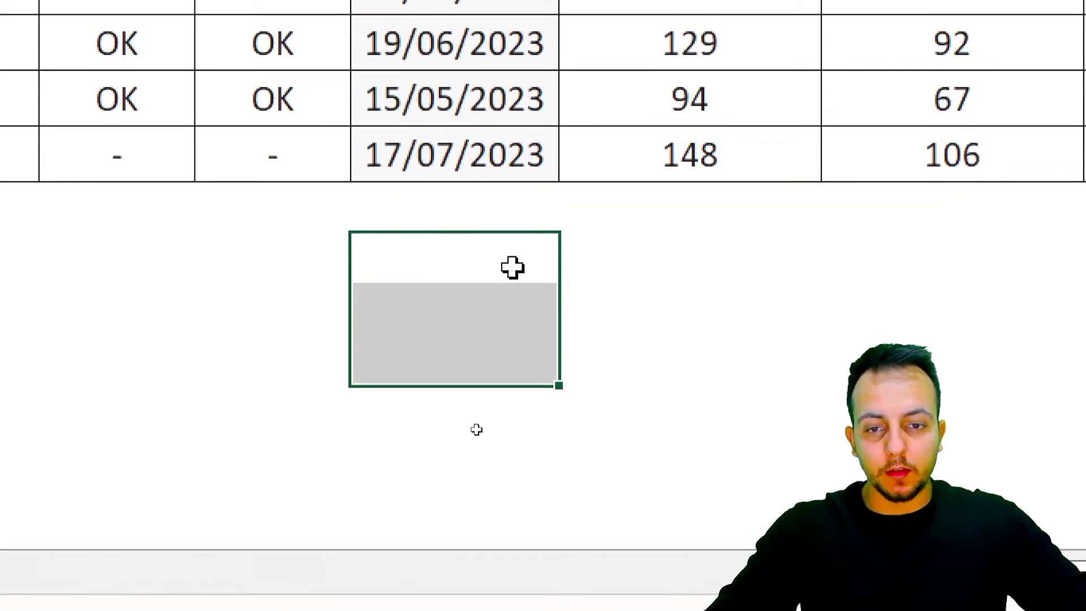
drag(512, 268, 516, 266)
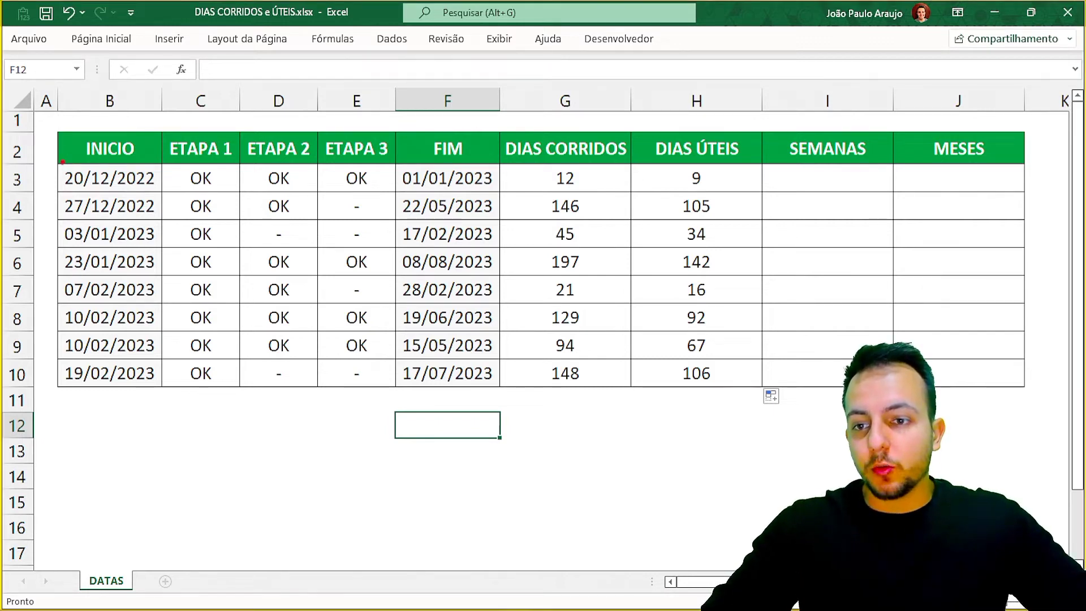
drag(54, 159, 161, 192)
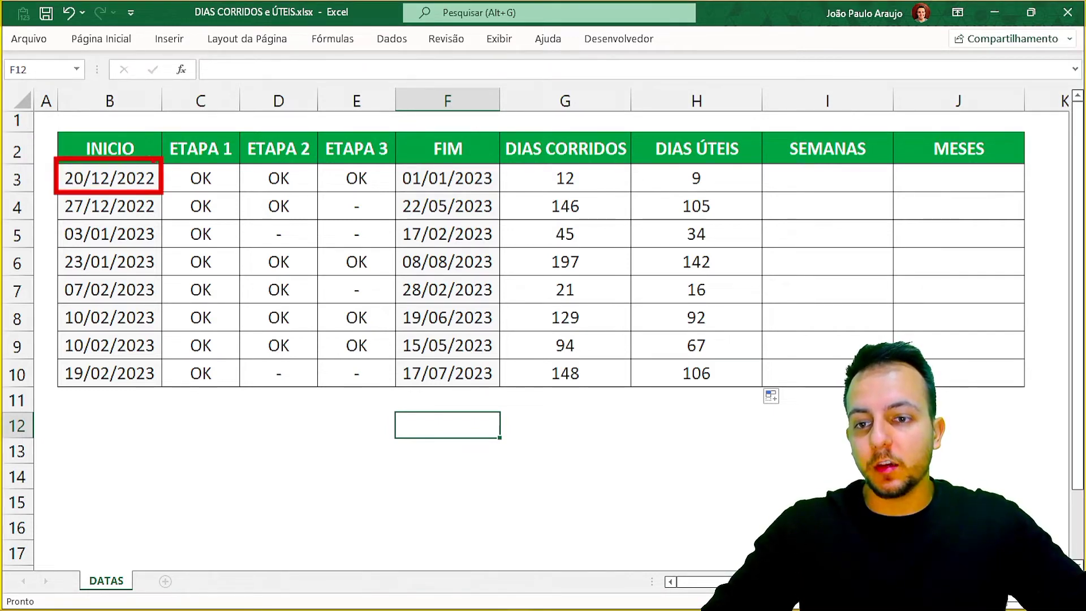
drag(146, 139, 202, 41)
drag(395, 163, 500, 193)
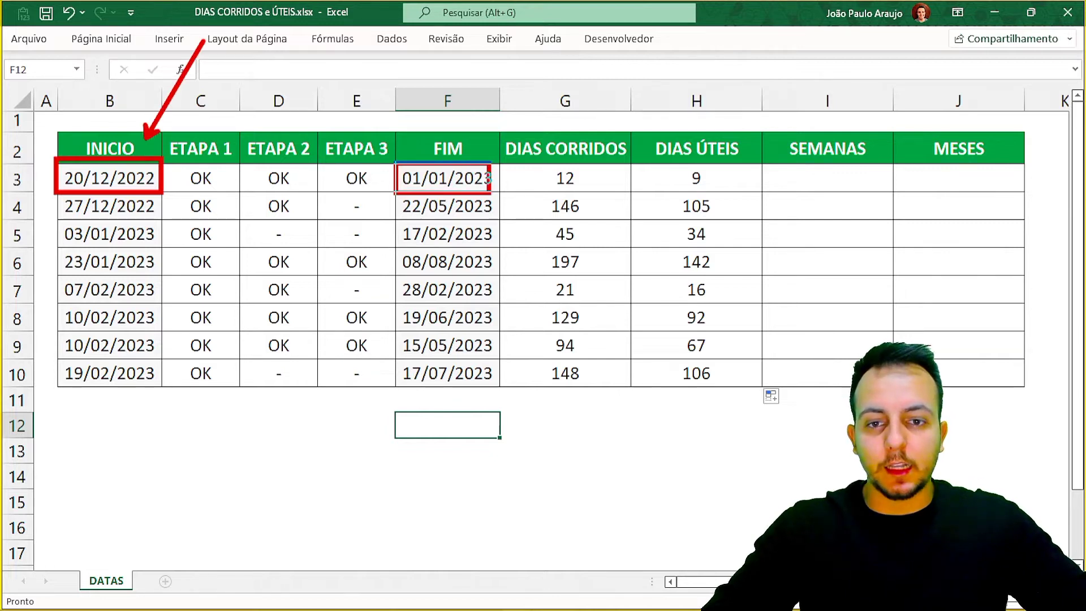
drag(478, 151, 567, 70)
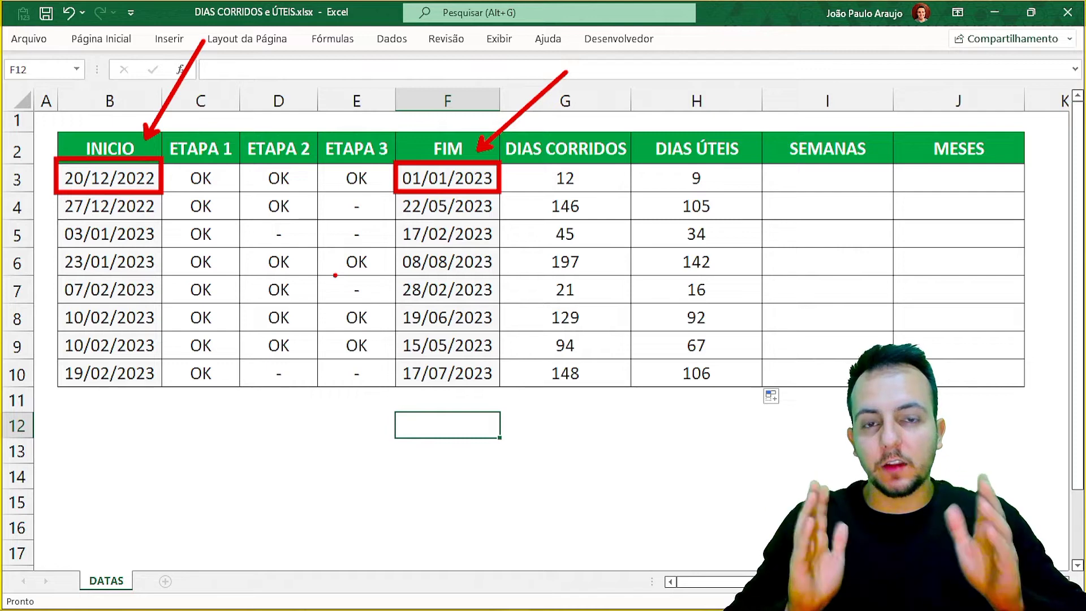
key(Escape)
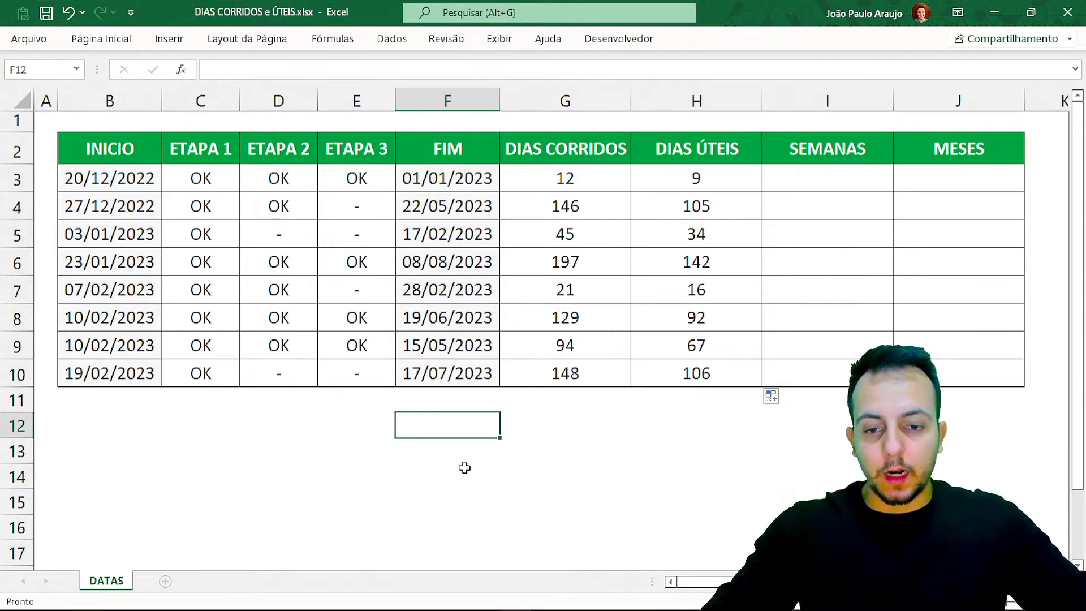
key(ctrl+4)
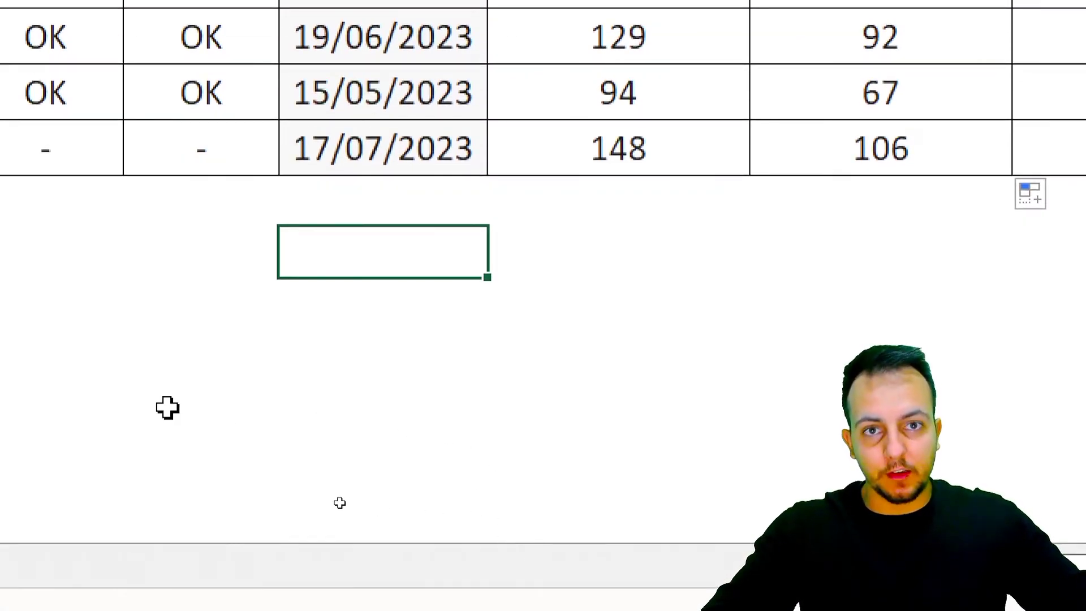
Step: List the holiday dates 21/12/2022 in cell F12 and 22/12/2022 in cell F13
text(21)
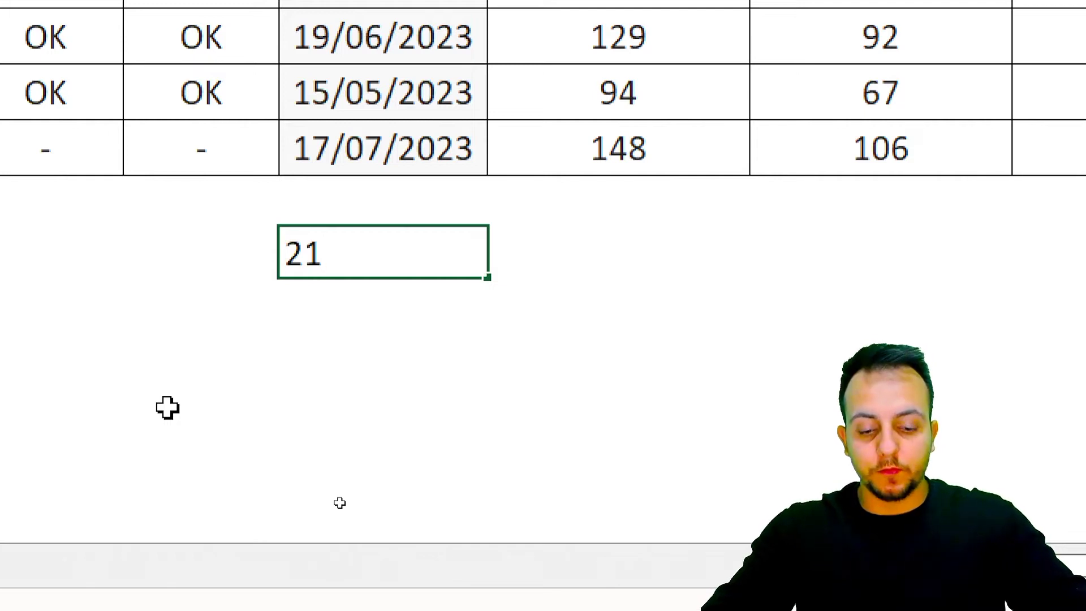
text(/12/2022)
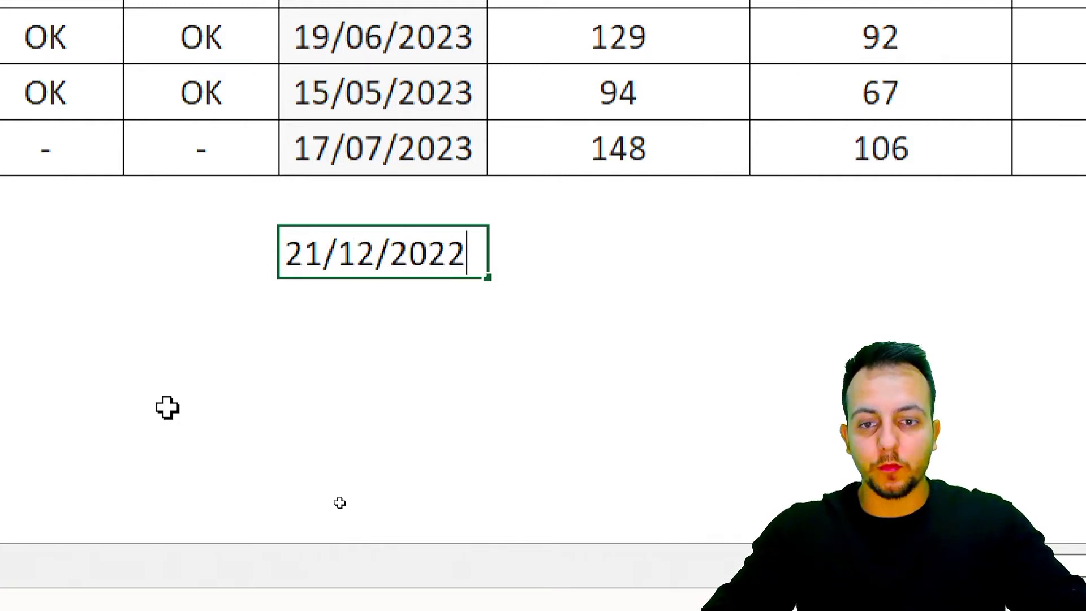
key(Return)
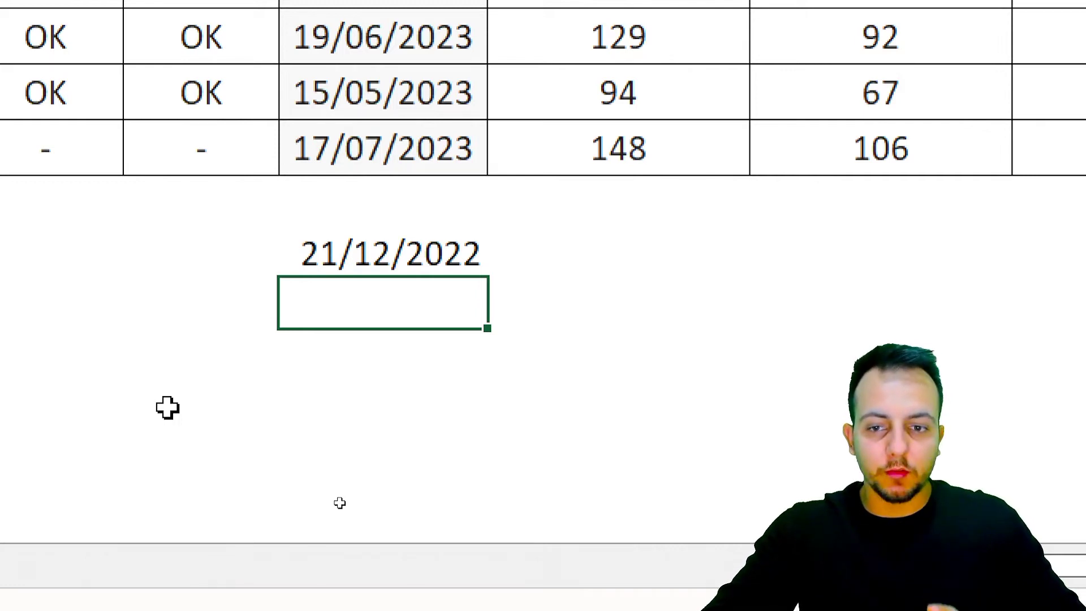
text(22/12)
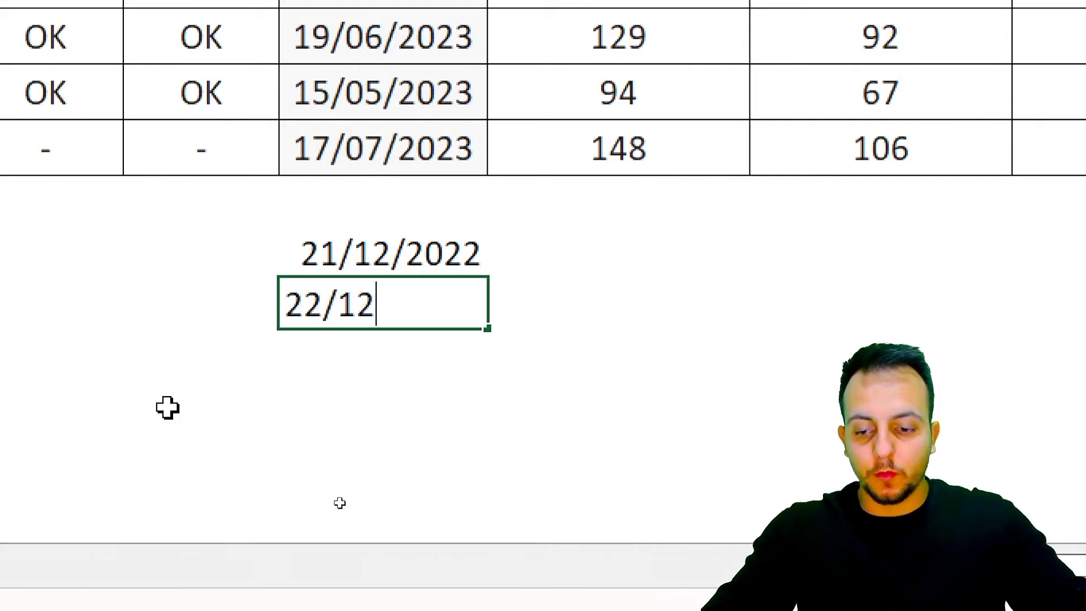
text(/2002)
key(BackSpace)
key(BackSpace)
text(22)
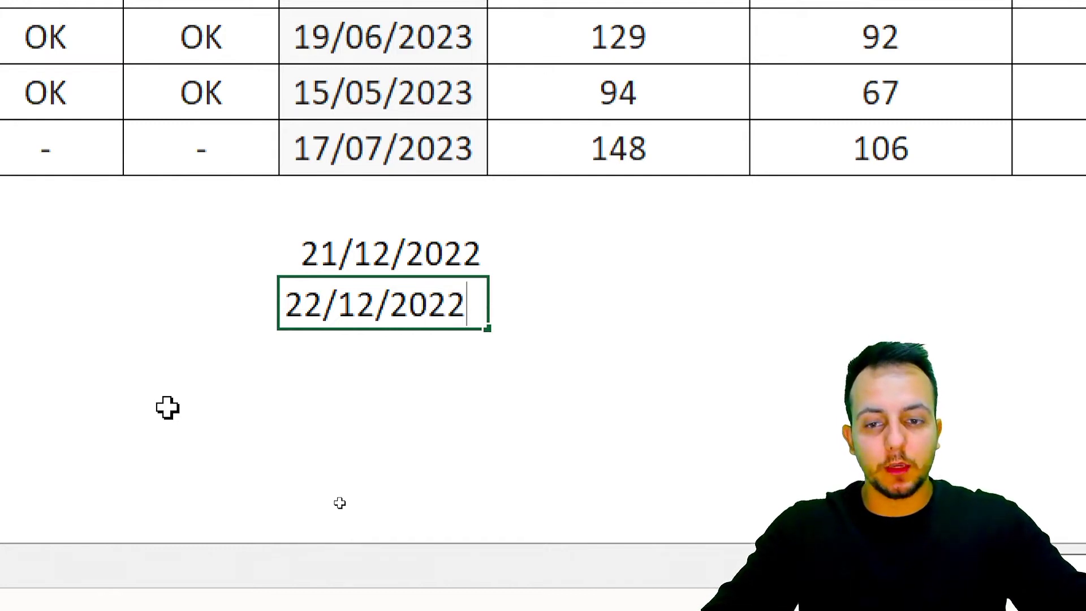
key(Return)
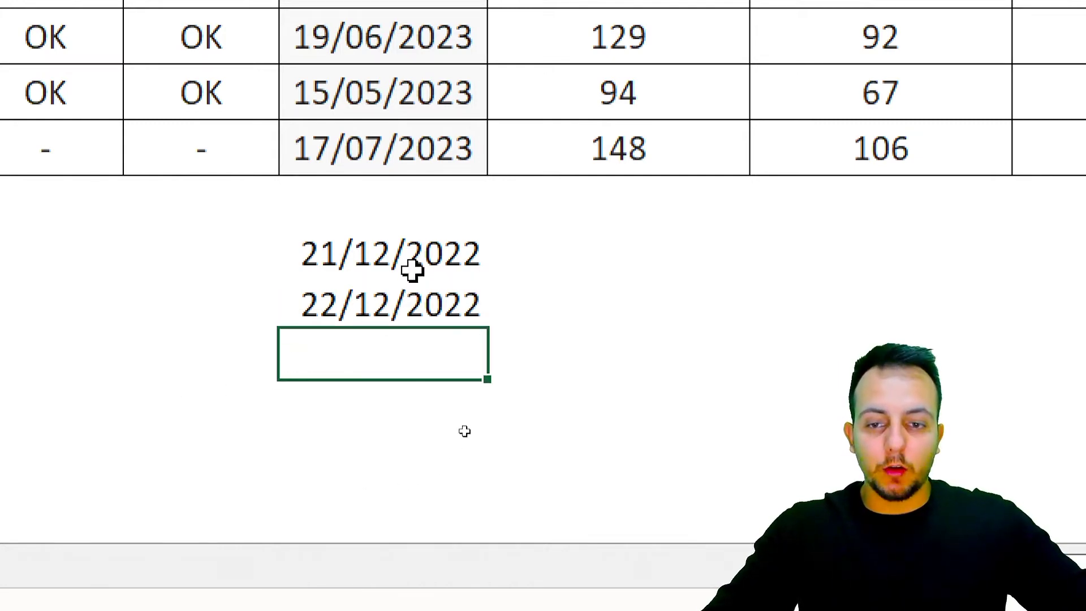
drag(413, 269, 416, 390)
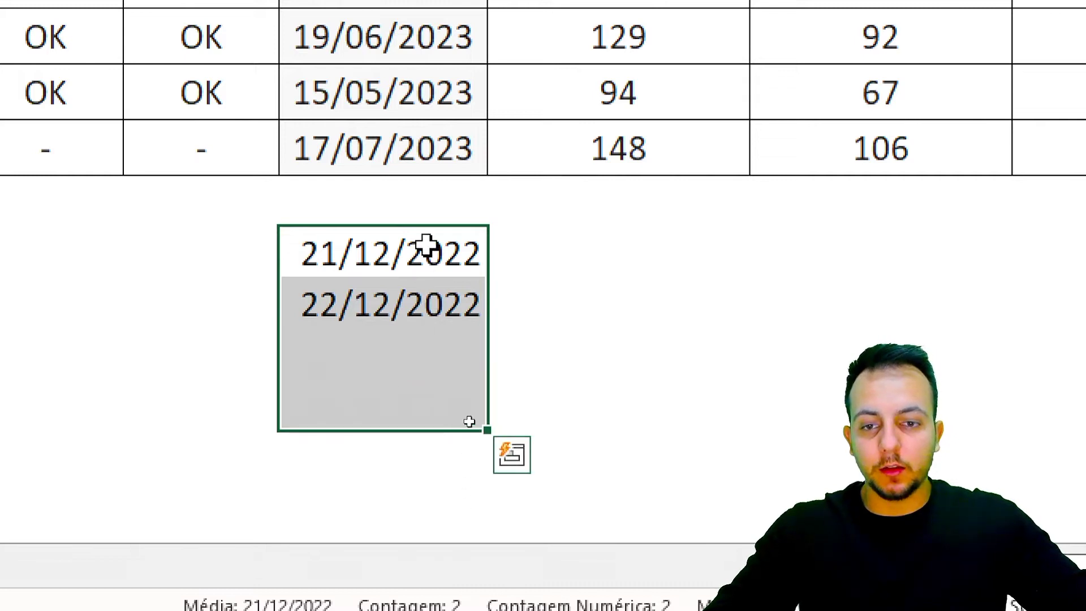
drag(427, 247, 377, 433)
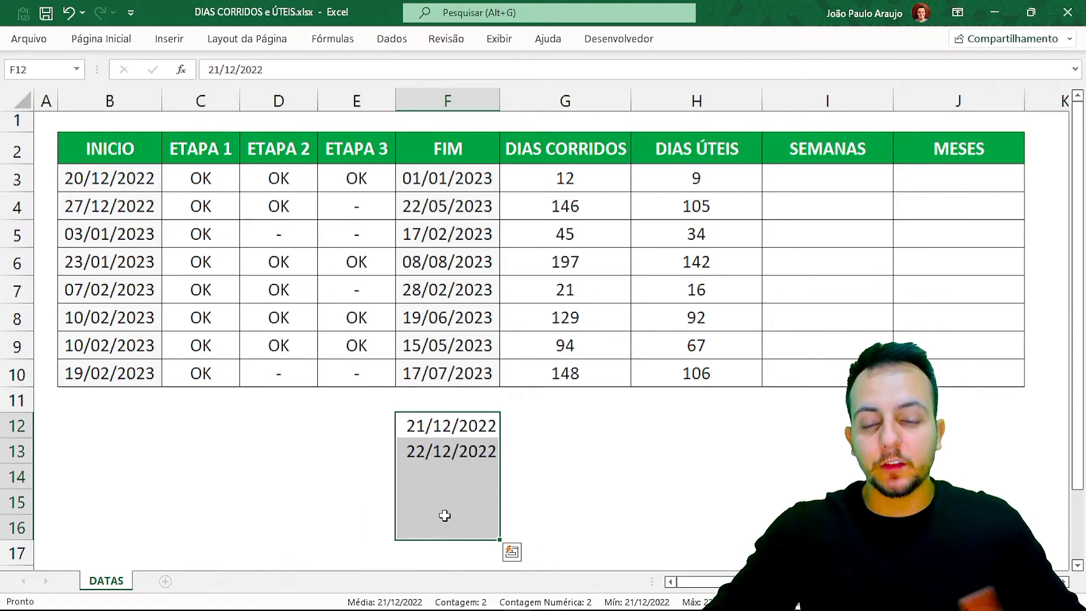
key(ctrl+q)
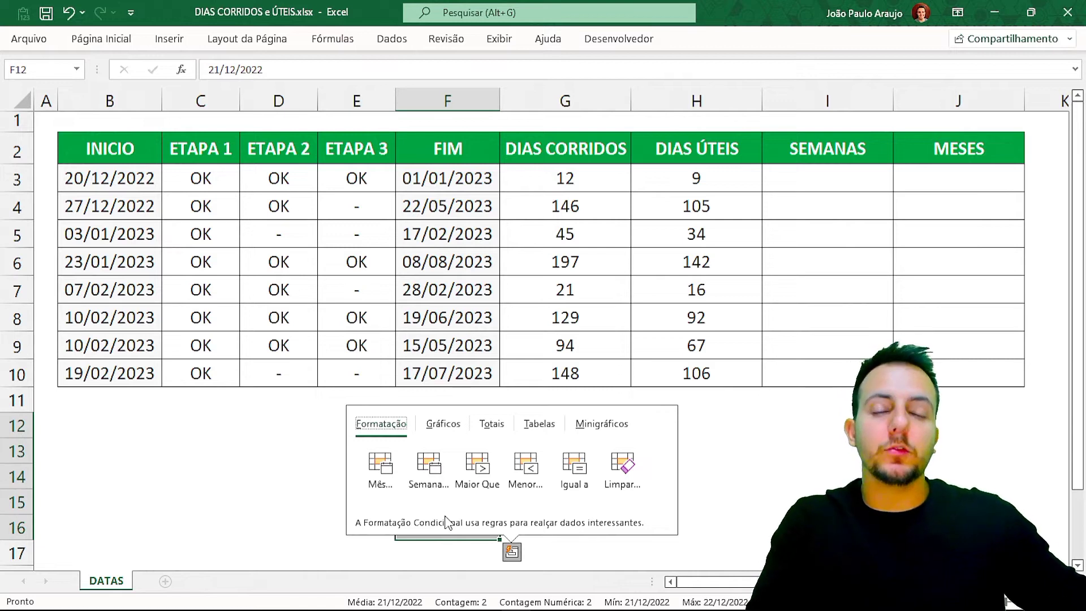
click(298, 430)
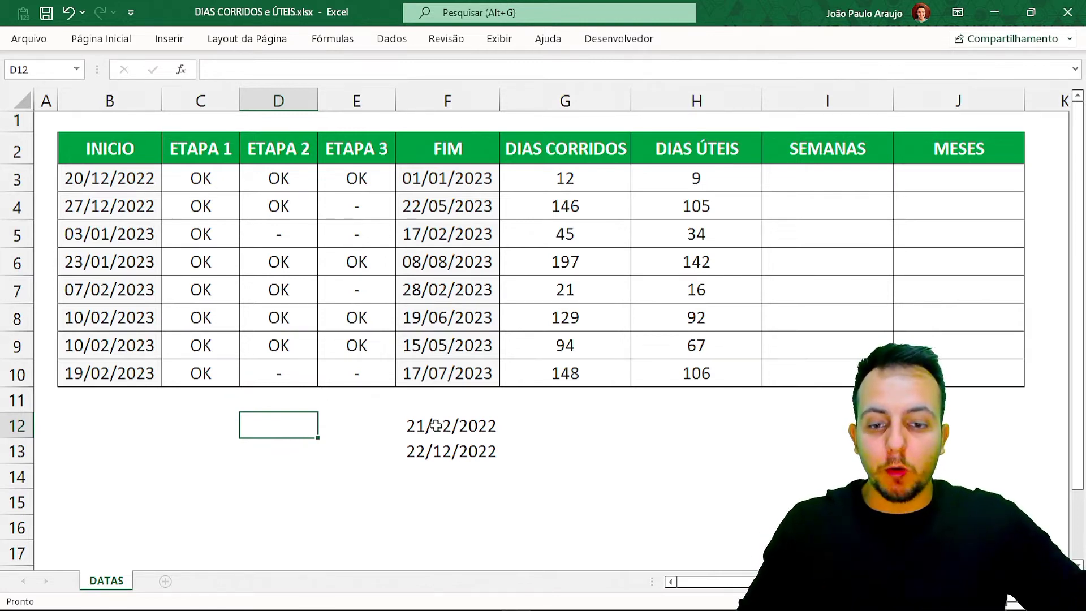
drag(435, 426, 456, 487)
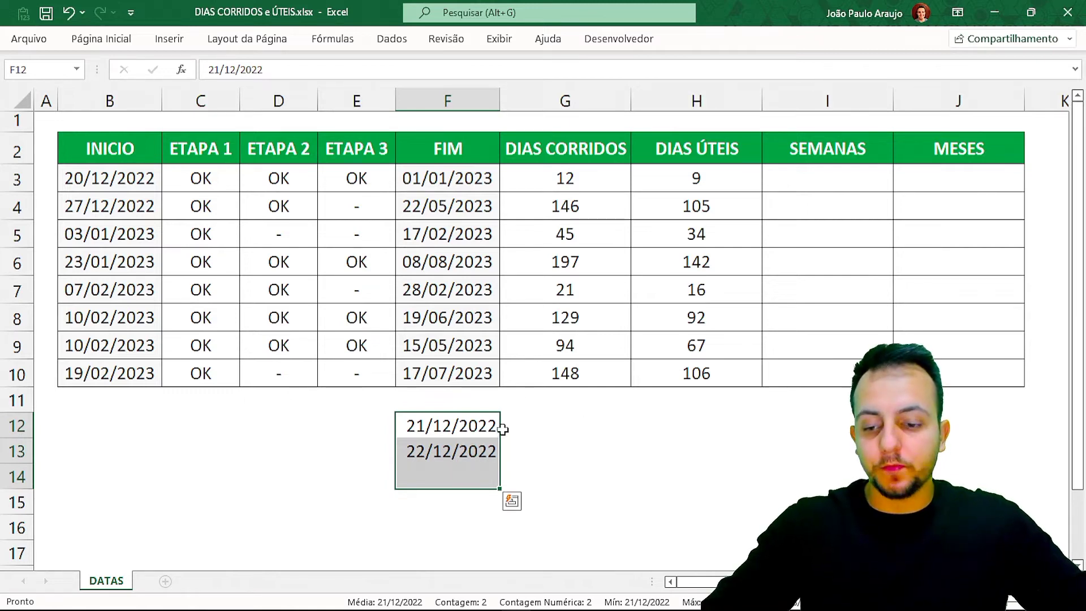
key(ctrl+2)
mouse_move(469, 387)
mouse_down()
mouse_move(392, 413)
mouse_move(380, 455)
mouse_up()
mouse_move(560, 410)
mouse_down()
mouse_move(627, 371)
mouse_move(659, 233)
mouse_up()
mouse_move(611, 249)
mouse_down()
mouse_move(645, 234)
mouse_move(667, 282)
mouse_up()
click(669, 301)
key(Escape)
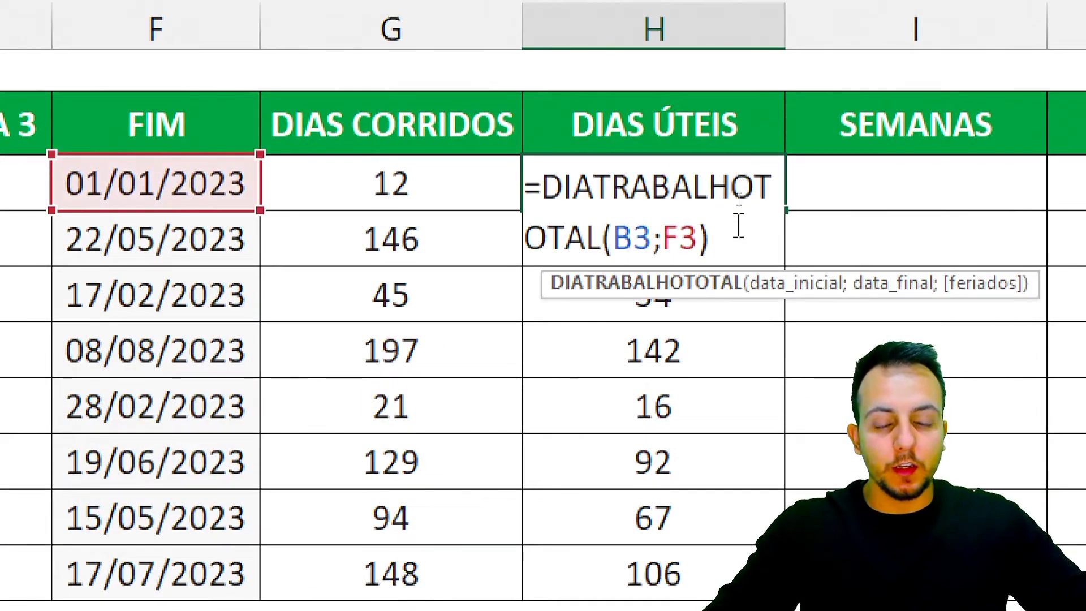
Step: Add the holiday dates F12:F13 as the feriados argument of the DIATRABALHOTOTAL formula in cell H3
click(735, 232)
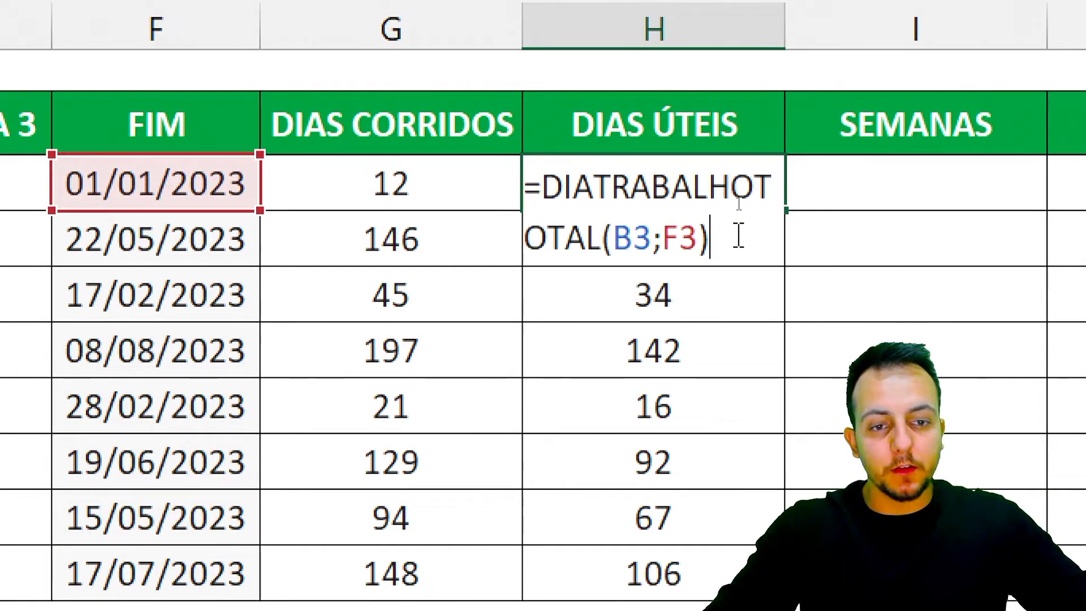
key(BackSpace)
text(;)
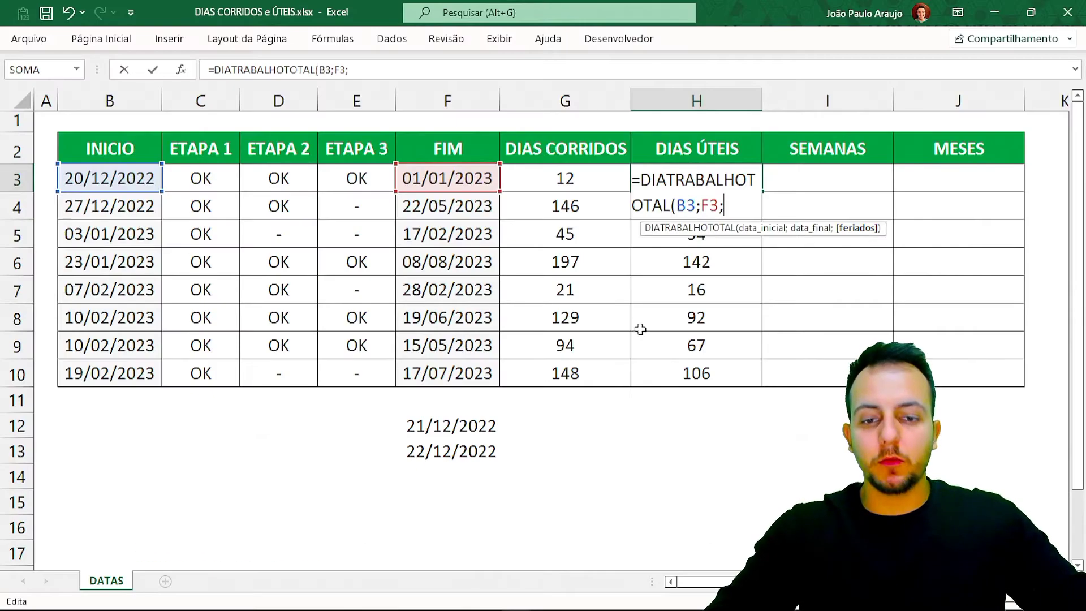
drag(477, 426, 480, 467)
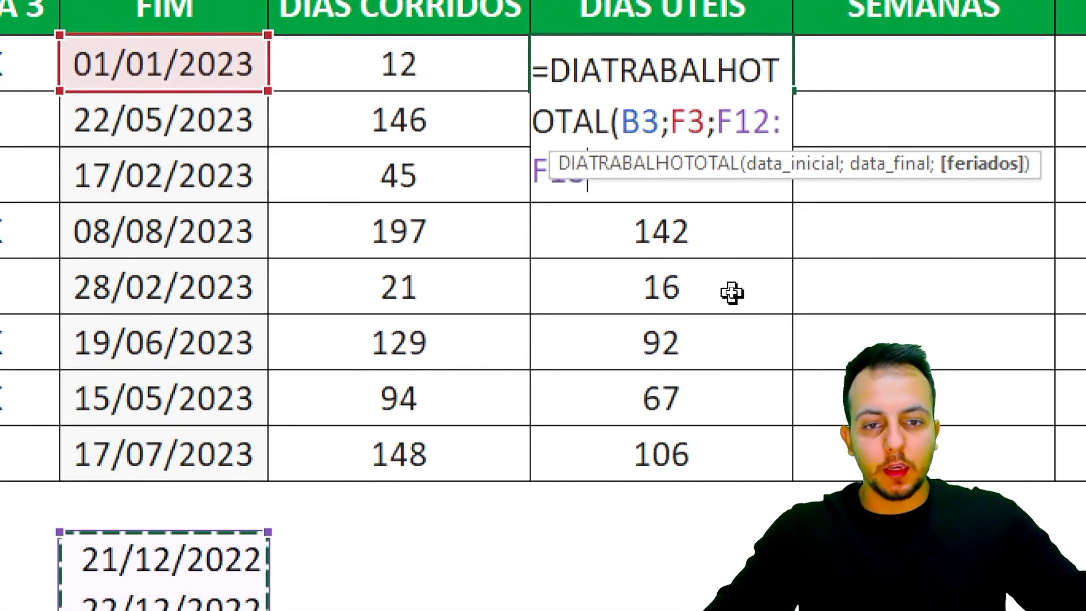
text())
key(Return)
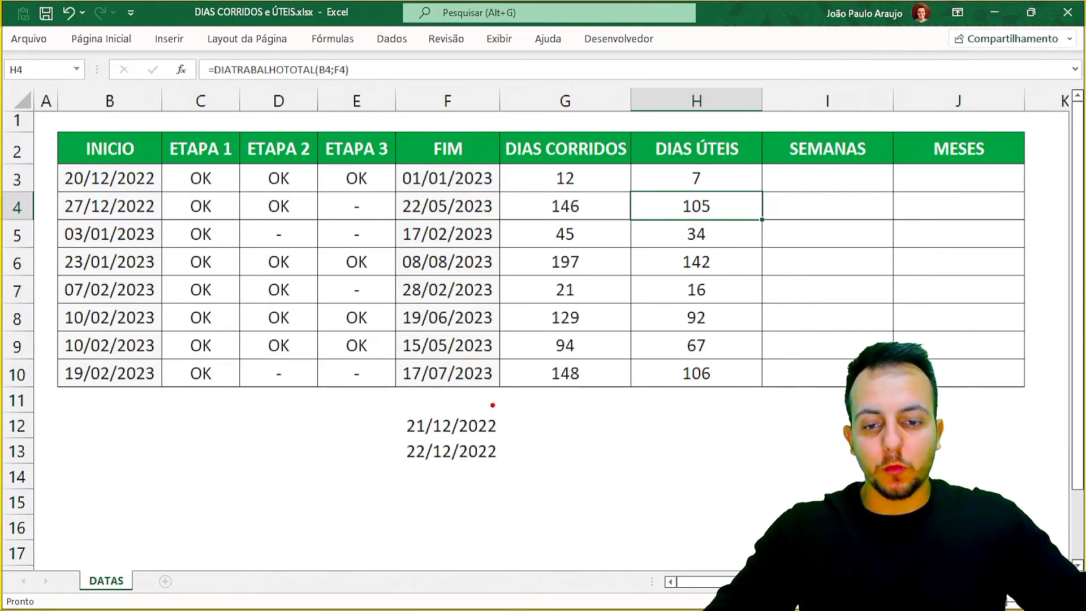
mouse_move(494, 403)
mouse_down()
mouse_move(391, 476)
mouse_move(418, 390)
mouse_move(502, 486)
mouse_move(383, 403)
mouse_move(359, 449)
mouse_up()
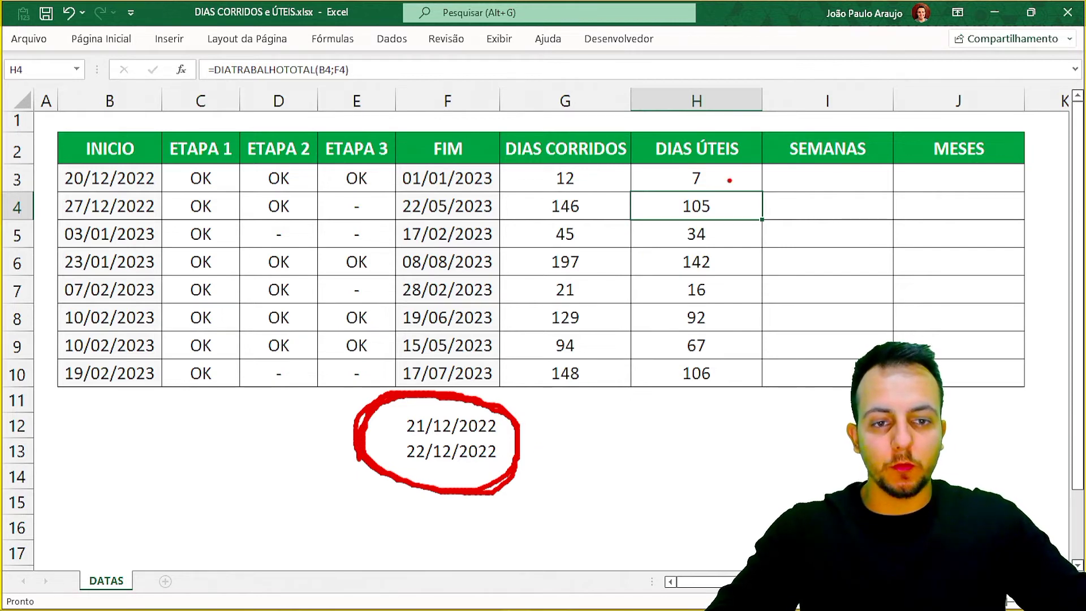
key(Escape)
key(ctrl+4)
text(2)
key(Escape)
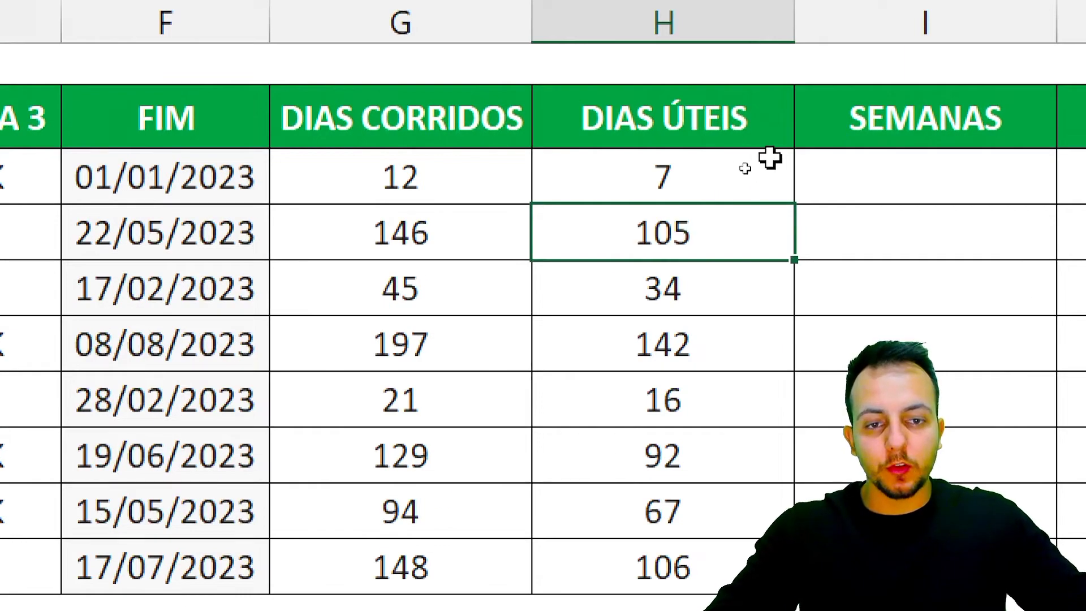
key(ctrl+2)
mouse_move(724, 158)
mouse_down()
mouse_move(628, 150)
mouse_move(707, 152)
mouse_move(656, 212)
mouse_move(727, 159)
mouse_move(633, 135)
mouse_up()
drag(594, 220, 485, 286)
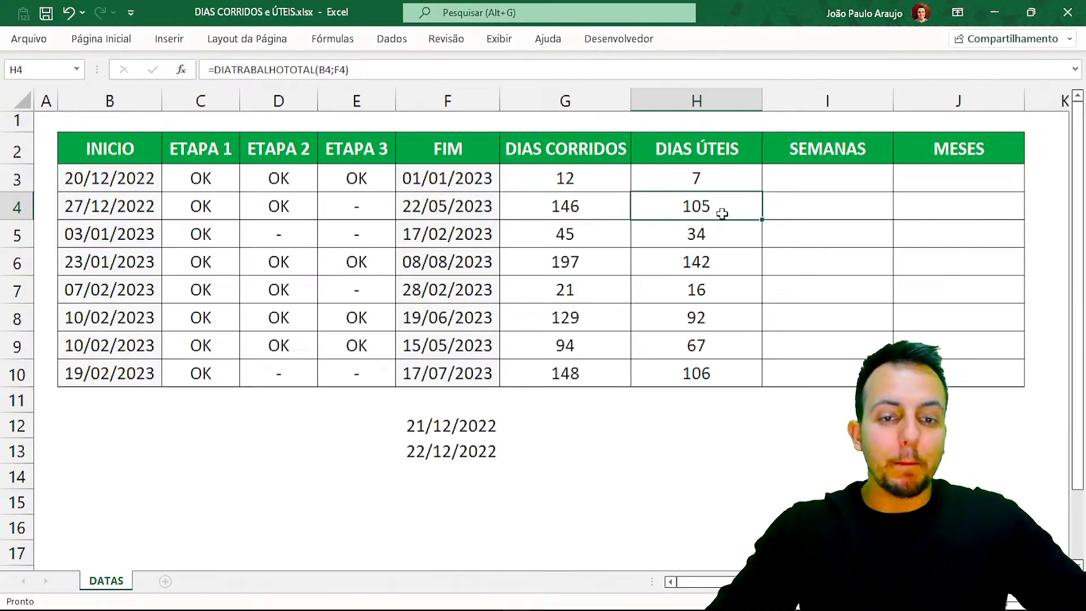
Step: Enter =F3-B3 in cell I3 under SEMANAS to subtract the first row's INICIO date from its FIM date
click(870, 190)
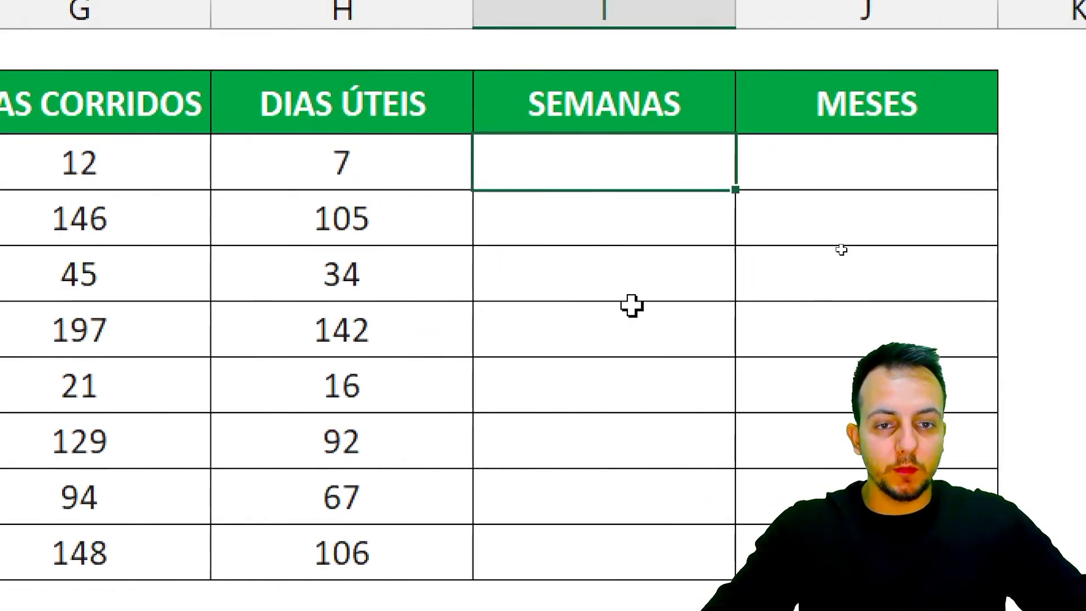
text(=)
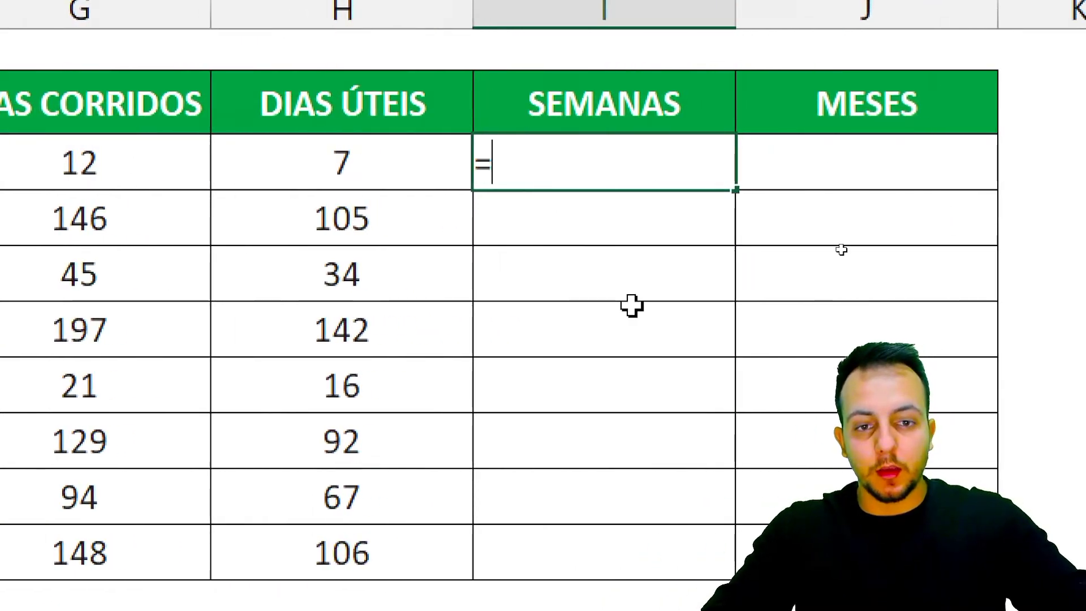
click(170, 164)
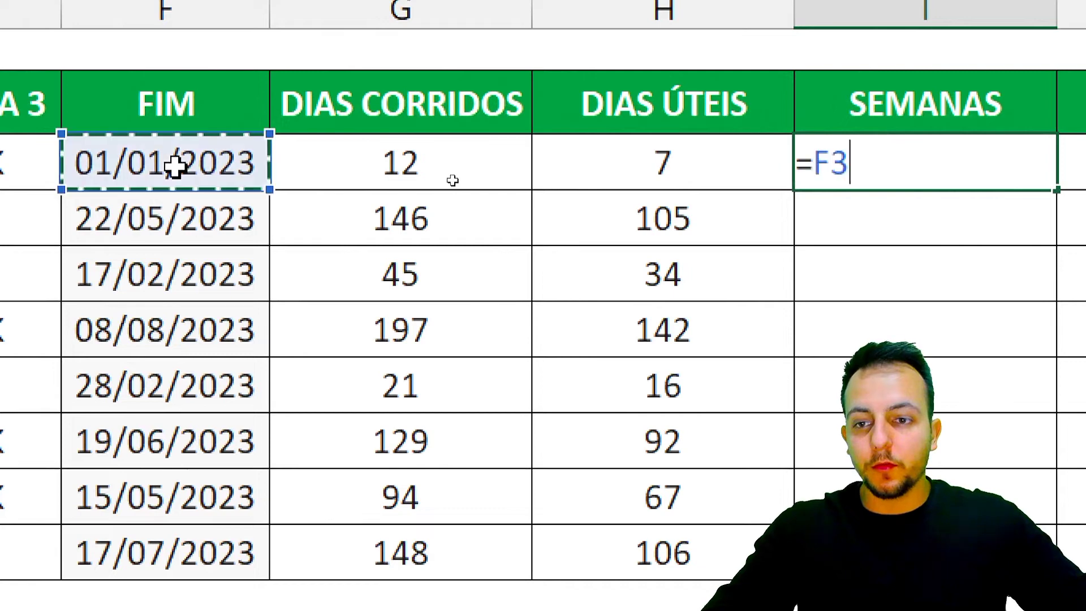
text(-)
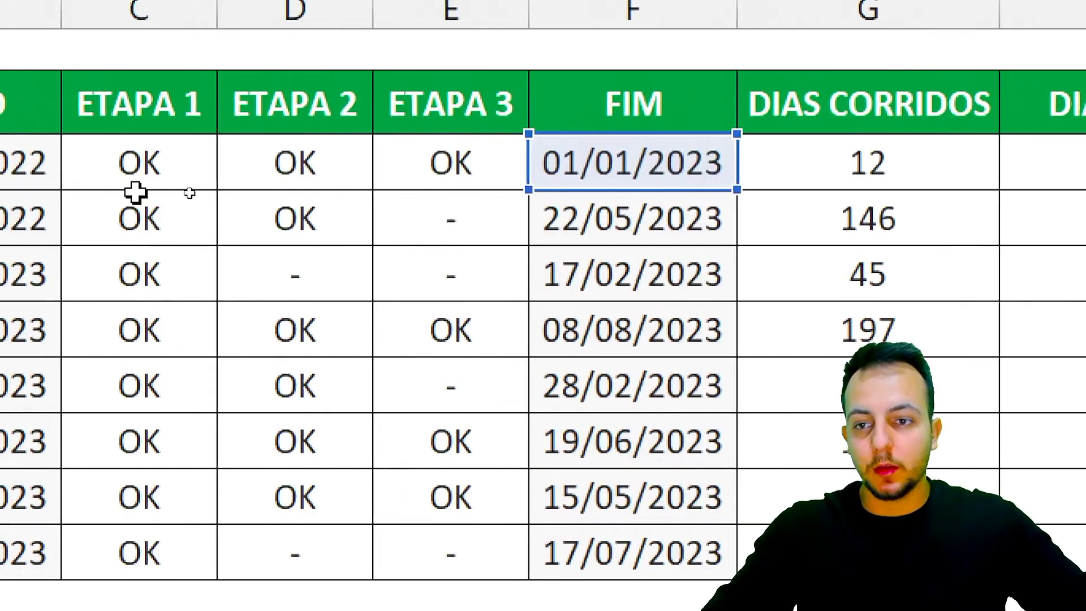
click(148, 164)
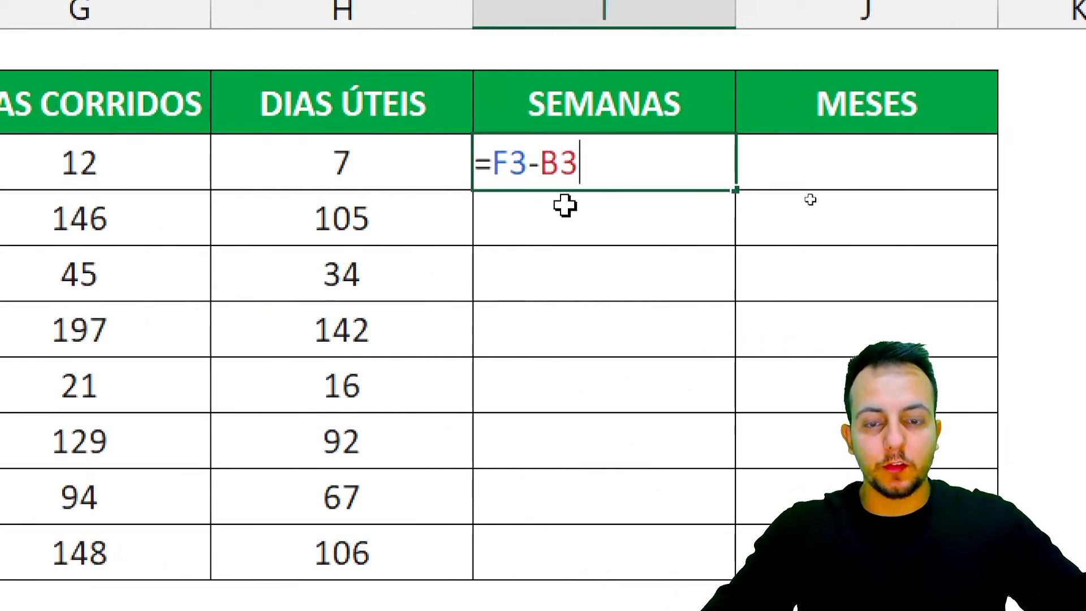
key(Return)
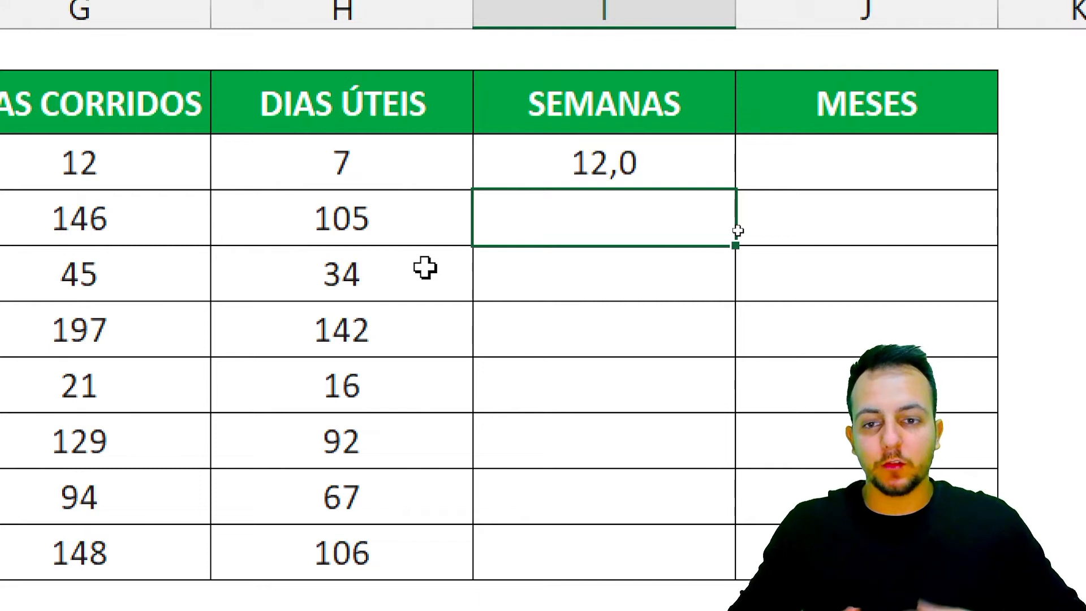
Step: Change the formula in cell I3 to =(F3-B3)/7 so the date difference is expressed in weeks
double_click(724, 164)
click(492, 169)
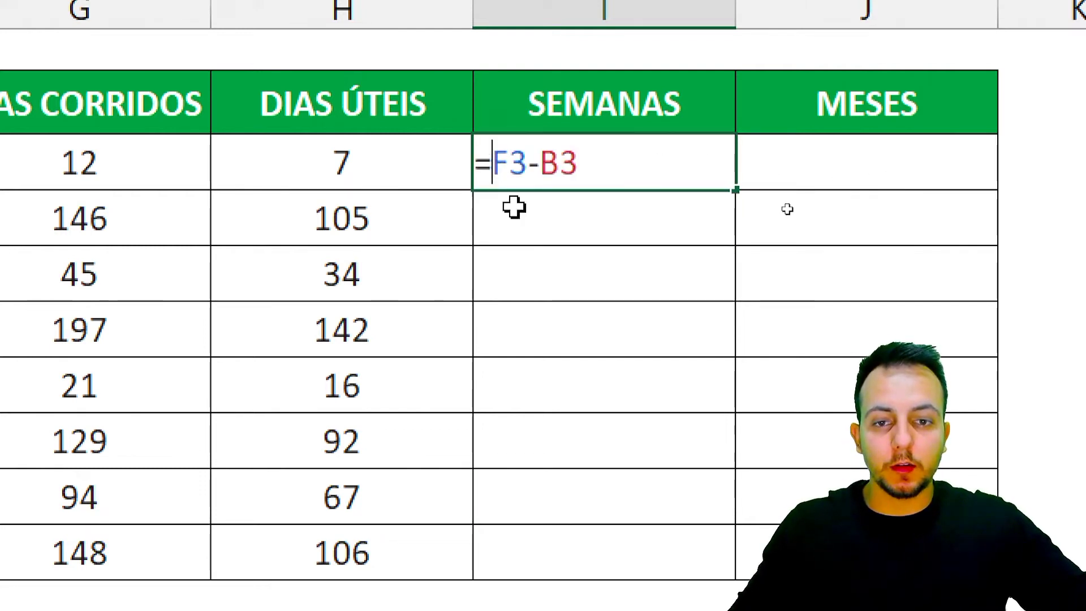
text(()
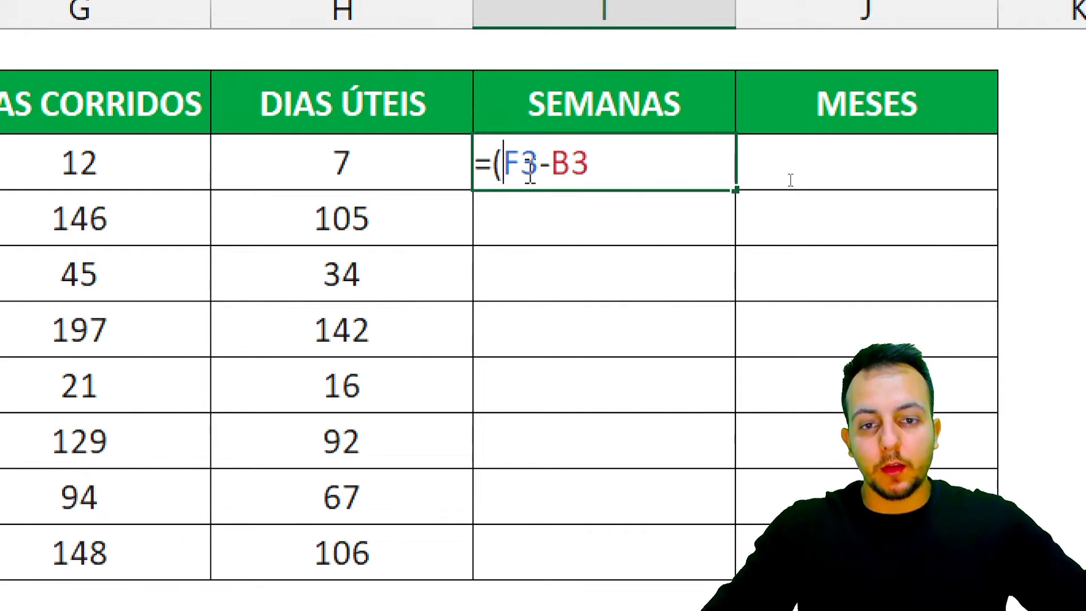
click(613, 165)
text())
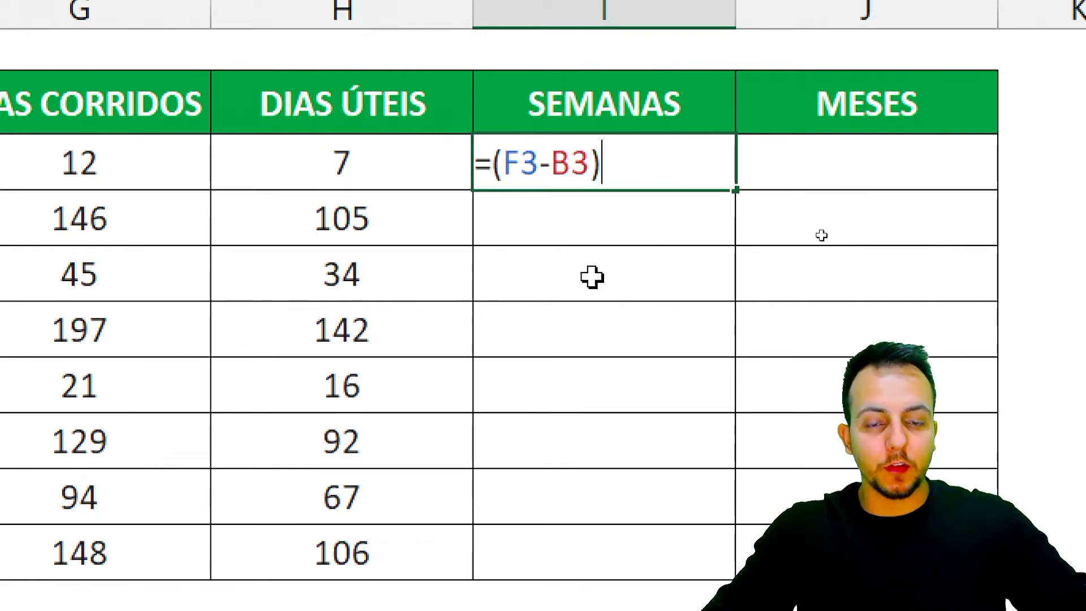
text(/7)
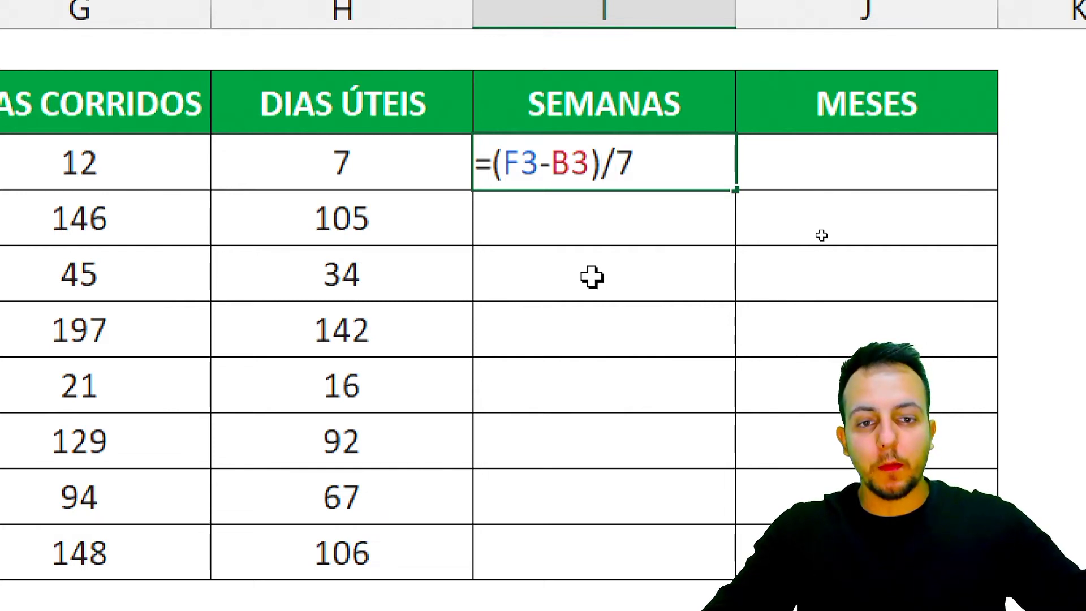
key(Return)
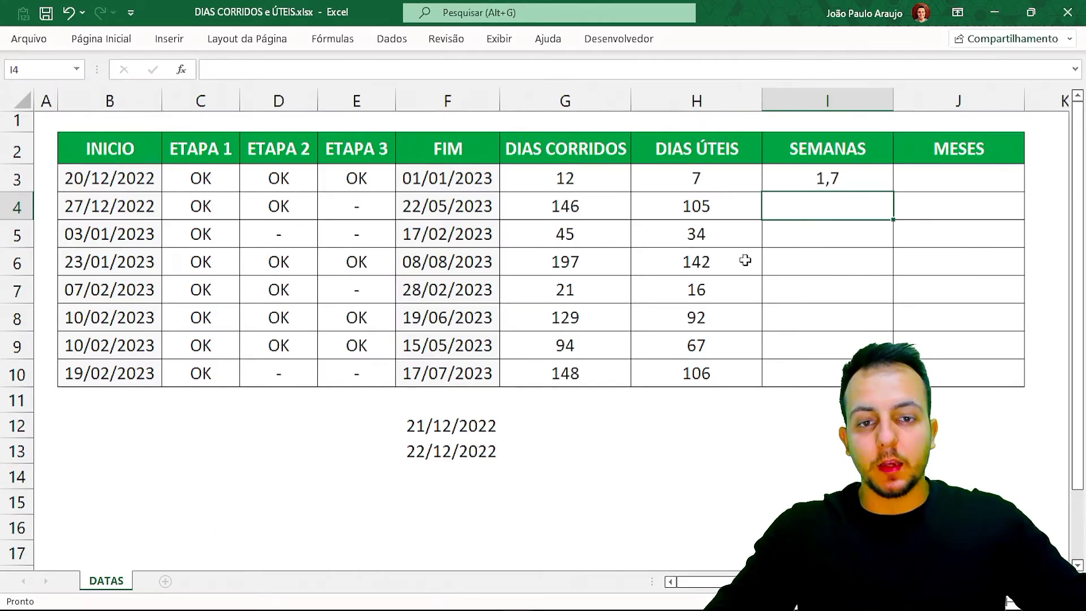
mouse_move(133, 152)
mouse_down()
mouse_move(180, 189)
mouse_move(132, 137)
mouse_move(71, 182)
mouse_up()
mouse_move(477, 142)
mouse_down()
mouse_move(487, 197)
mouse_move(413, 140)
mouse_move(491, 153)
mouse_up()
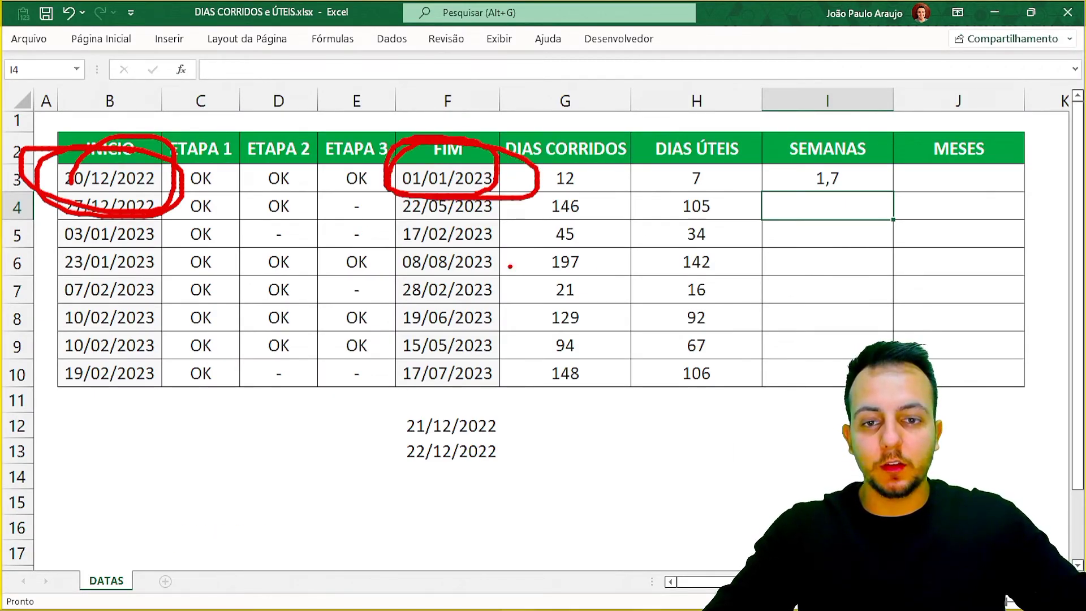
key(Escape)
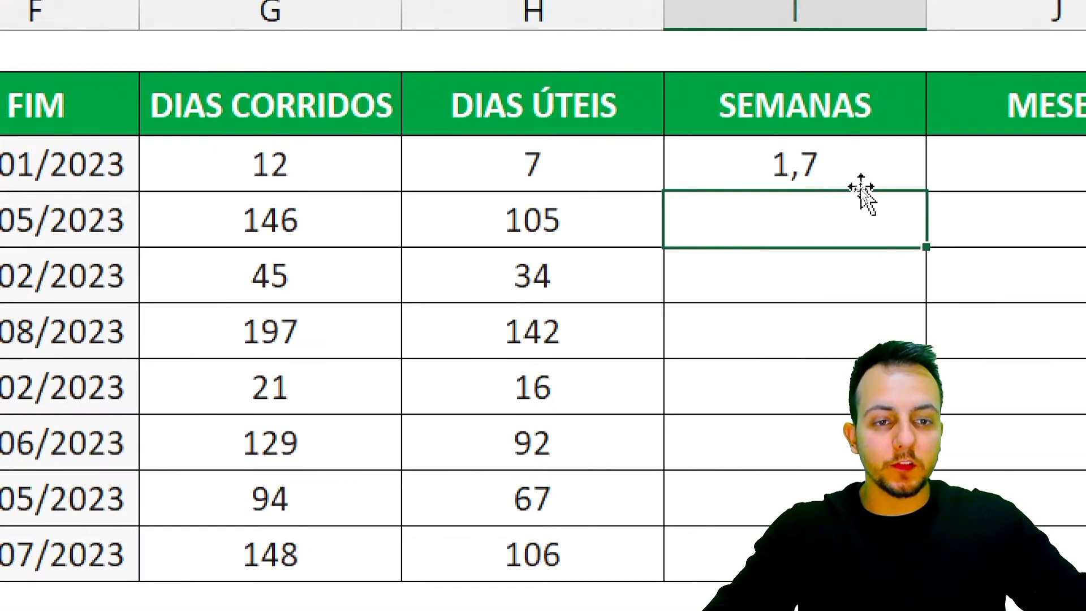
click(881, 158)
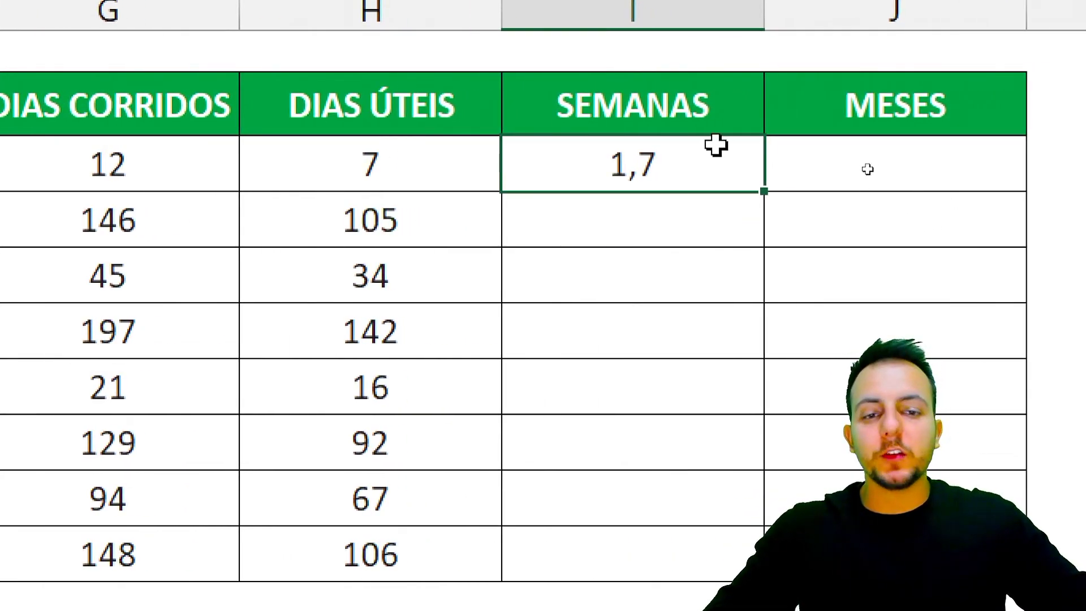
key(ctrl+2)
mouse_move(659, 138)
mouse_down()
mouse_move(628, 198)
mouse_move(580, 131)
mouse_up()
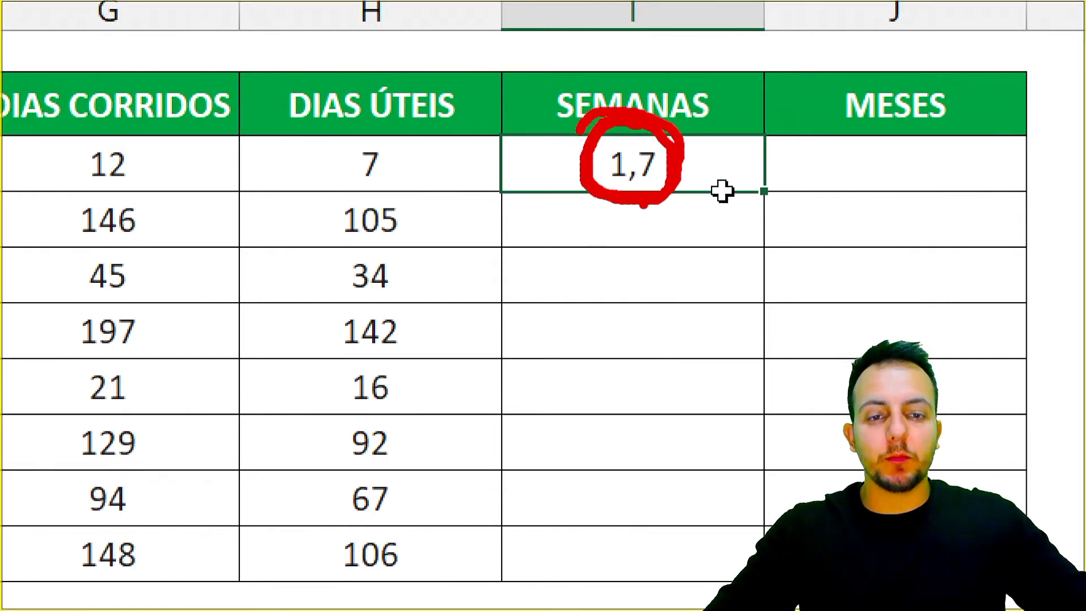
mouse_move(592, 255)
mouse_down()
mouse_move(638, 292)
mouse_move(681, 291)
mouse_up()
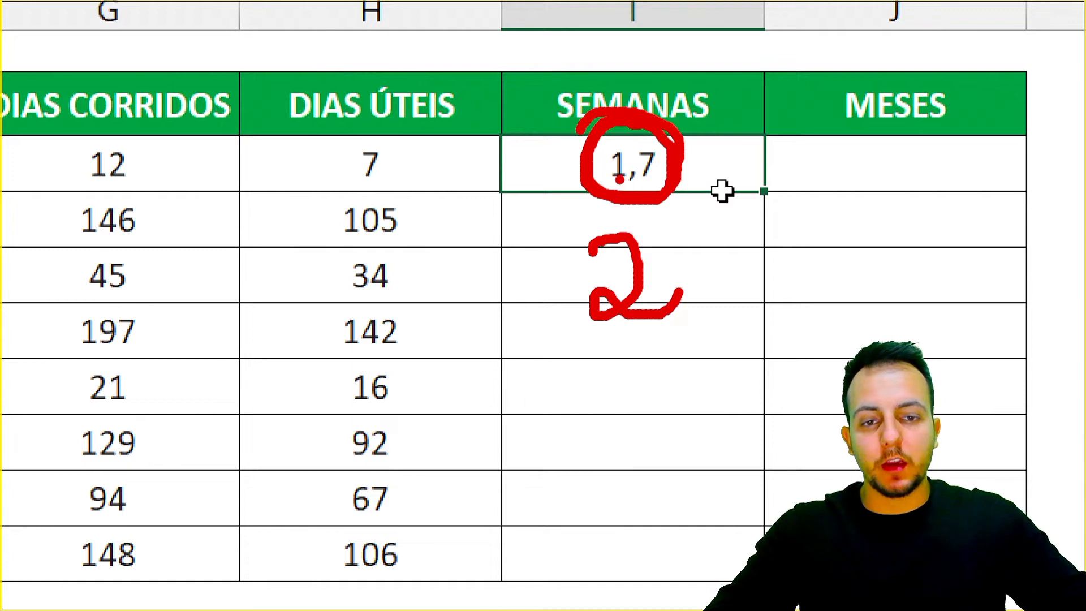
key(ctrl+z)
key(ctrl+z)
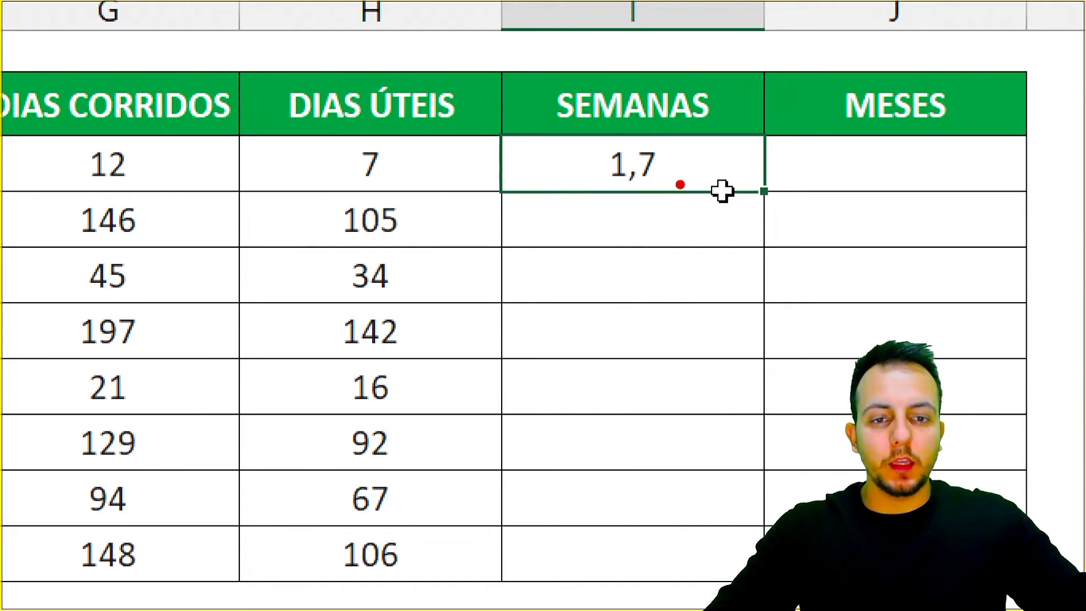
drag(164, 175, 274, 260)
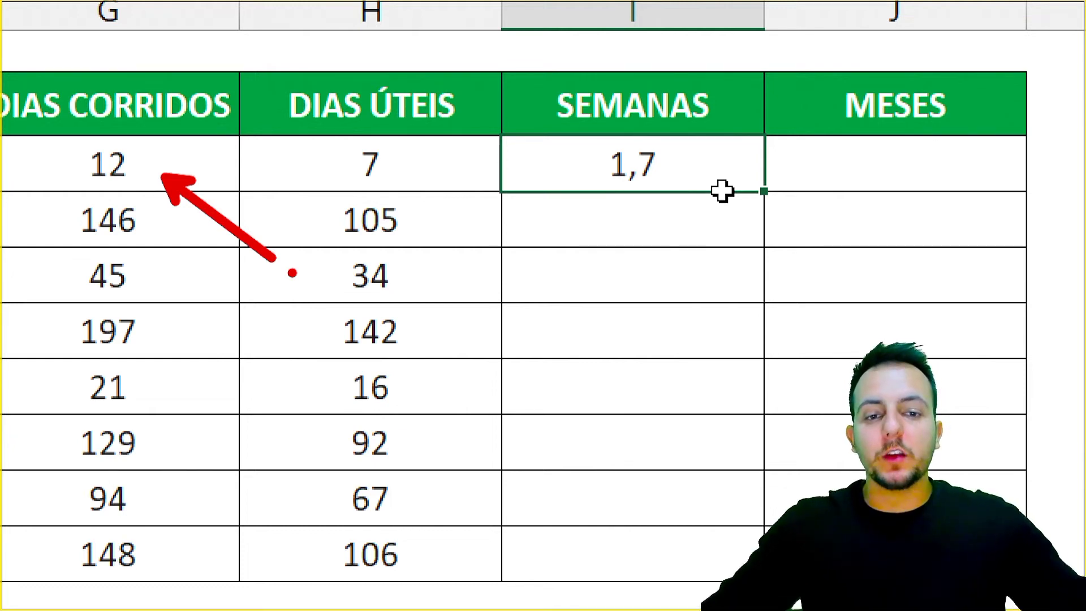
key(e)
mouse_move(631, 232)
mouse_down()
mouse_move(625, 206)
mouse_move(634, 271)
mouse_up()
drag(607, 276, 654, 274)
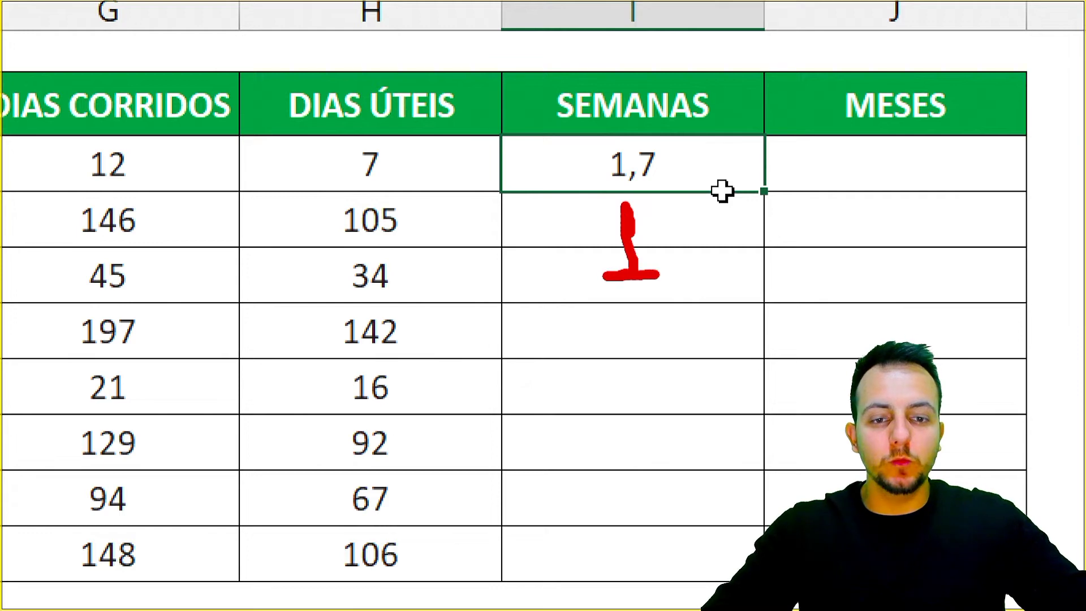
key(e)
mouse_move(594, 241)
mouse_down()
mouse_move(554, 291)
mouse_move(656, 311)
mouse_up()
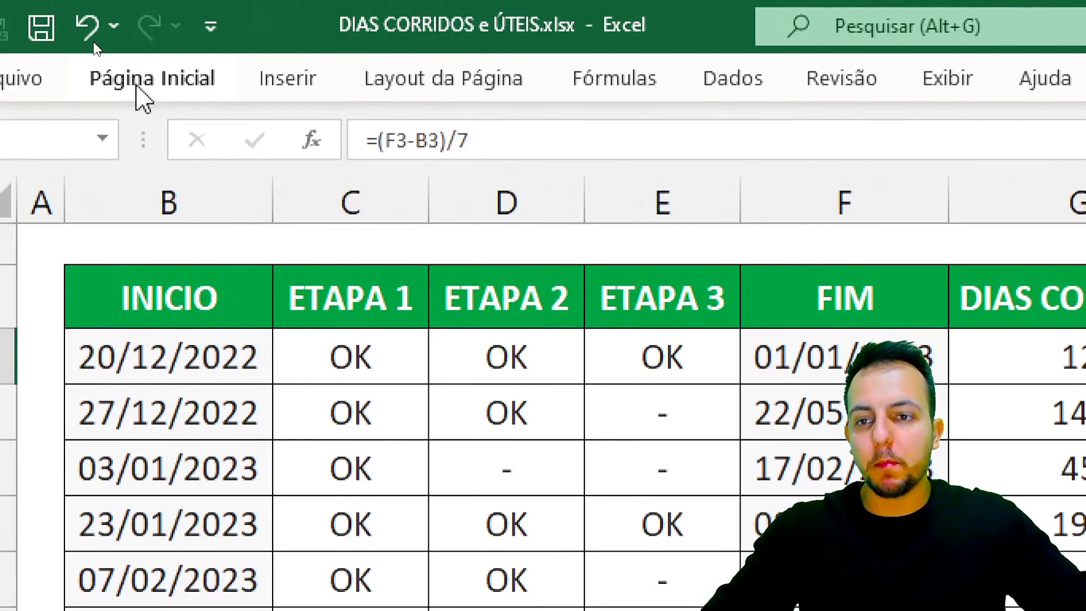
Step: Format cell I3 without decimal places and fill its formula down the SEMANAS column to I10
click(97, 40)
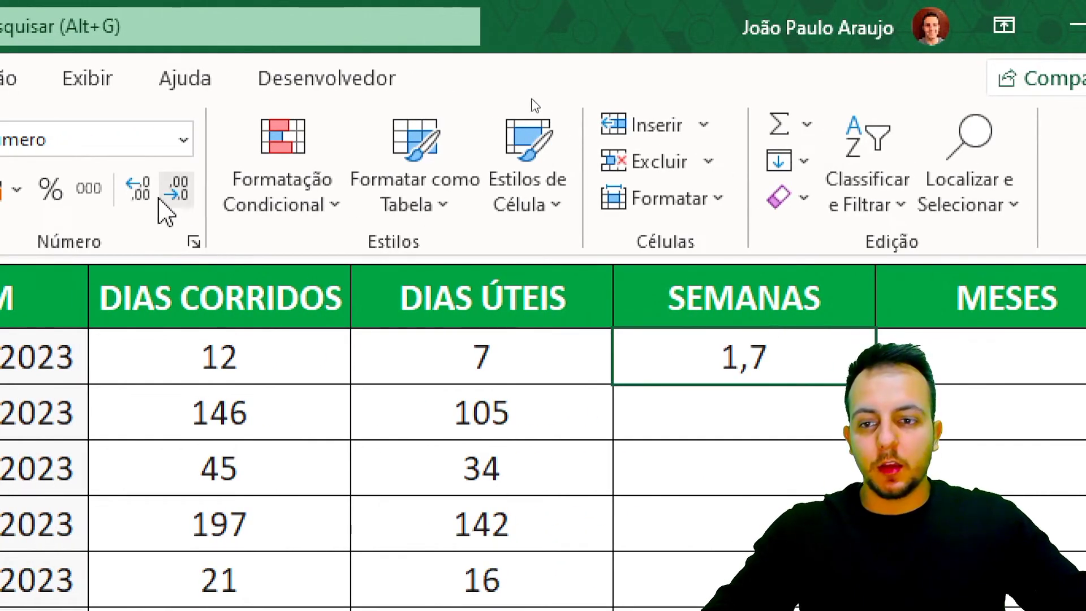
click(164, 195)
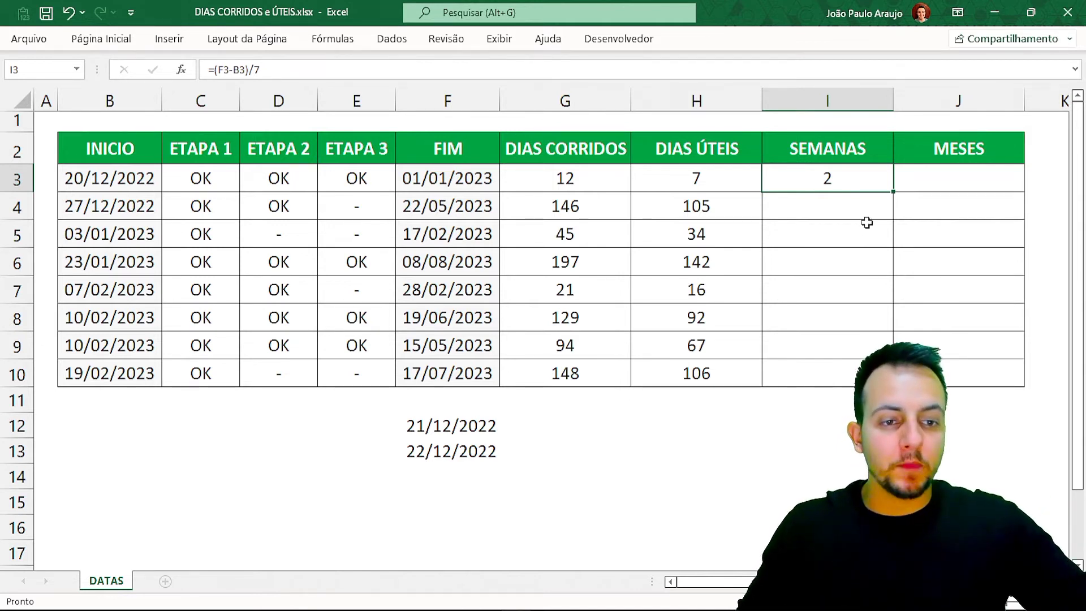
drag(893, 193, 866, 374)
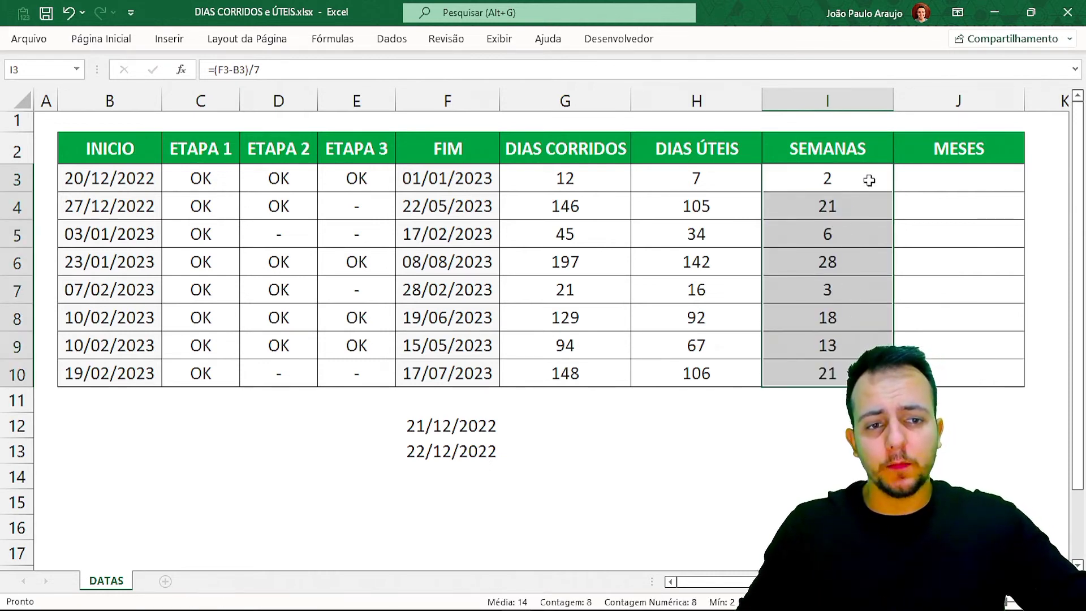
drag(868, 178, 836, 373)
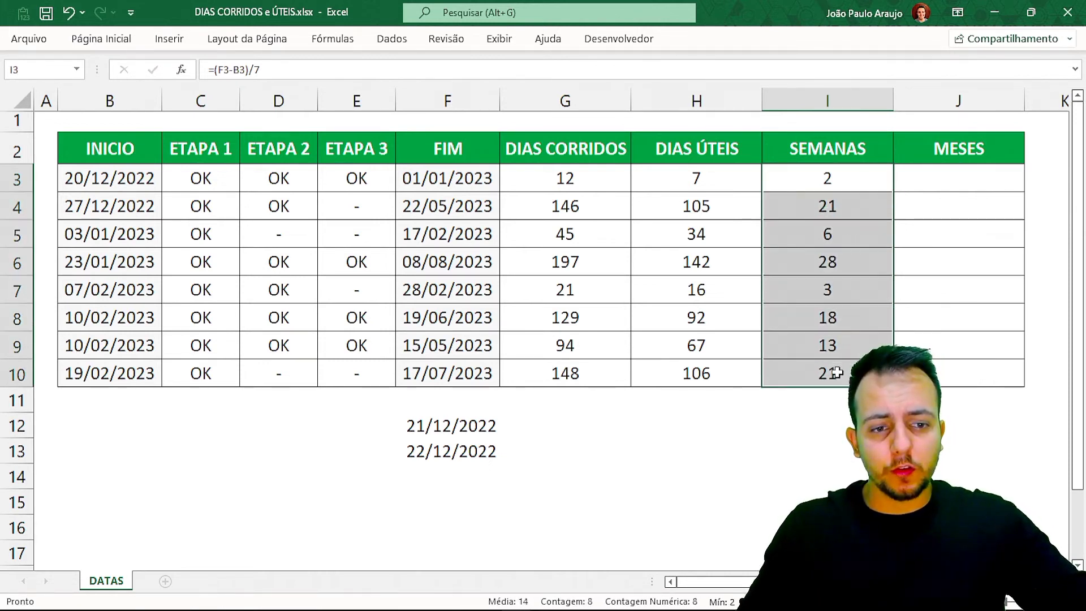
click(849, 100)
Step: Start a DATADIF formula in cell J3 for the first row's MESES value
click(926, 181)
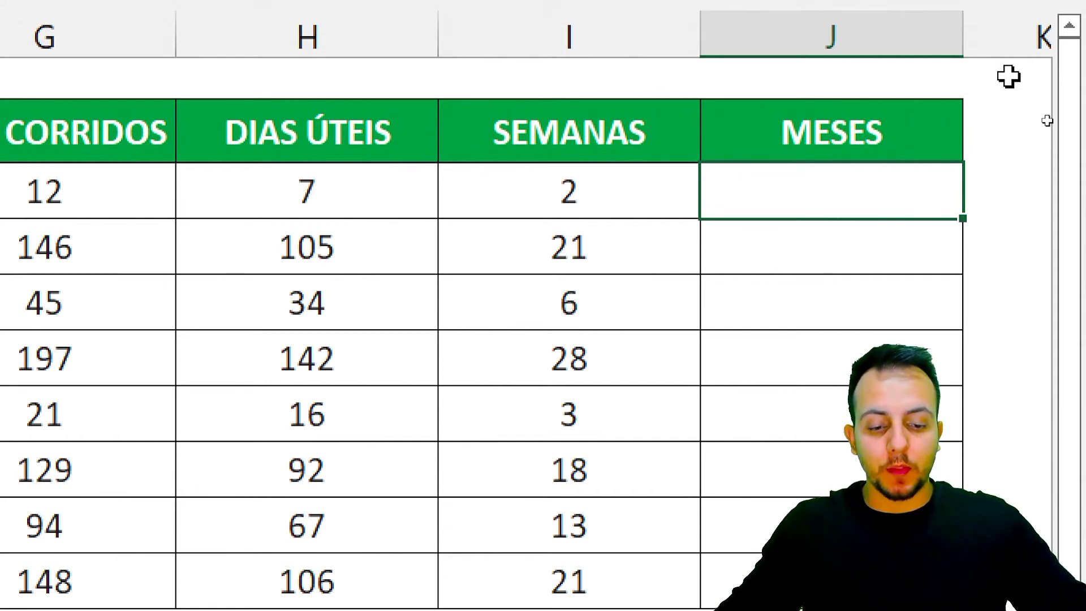
text(=datad)
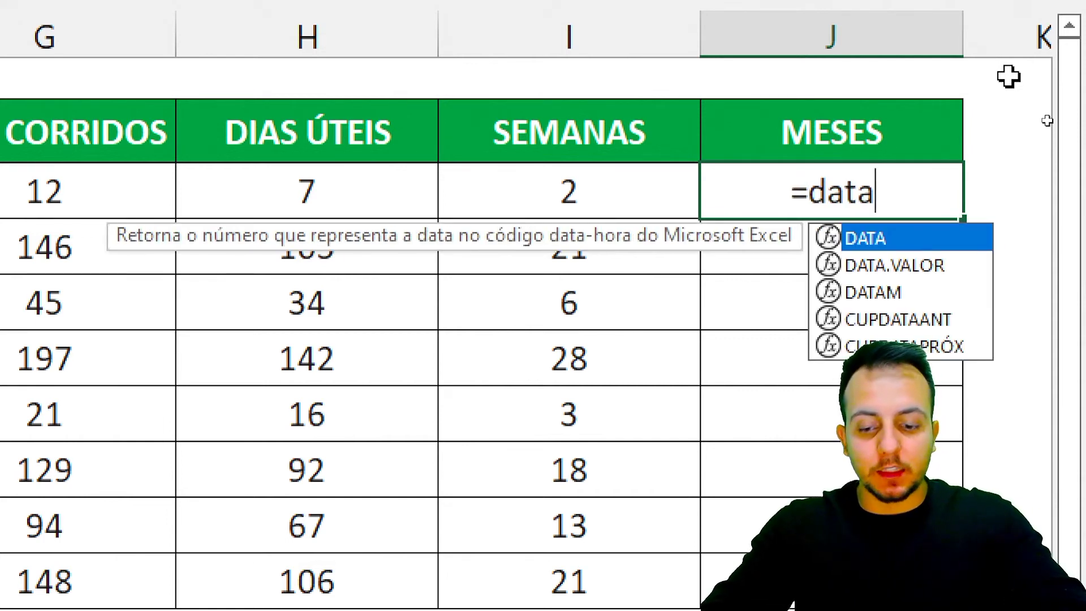
text(if)
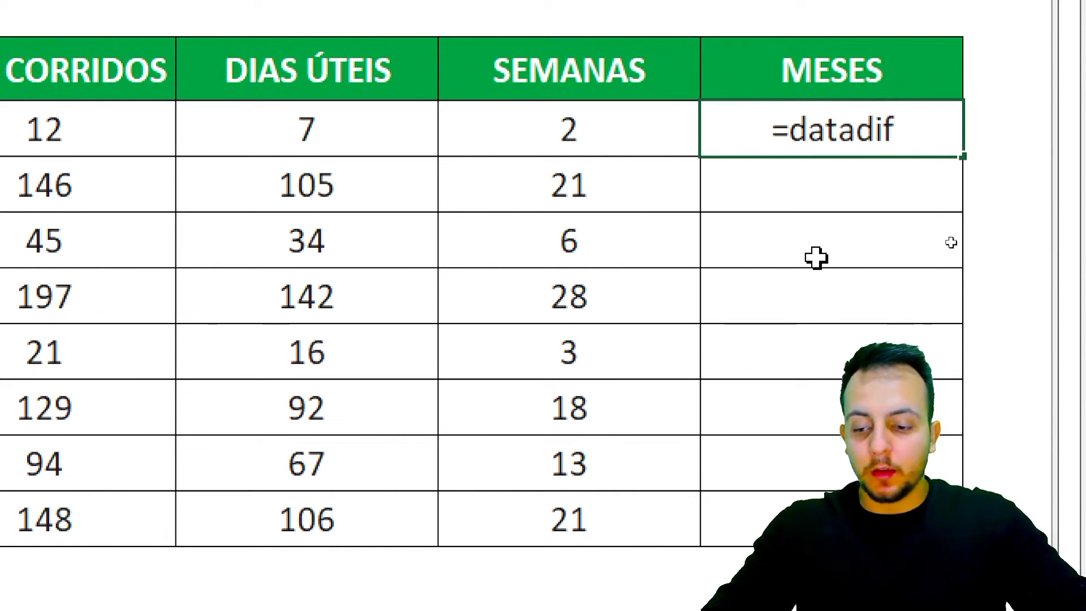
text(()
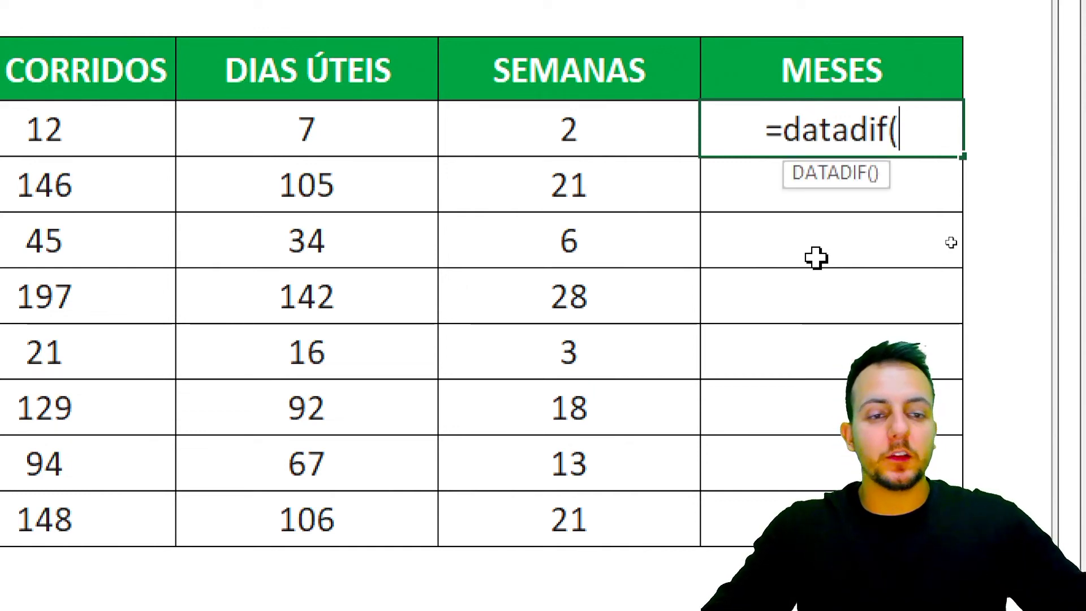